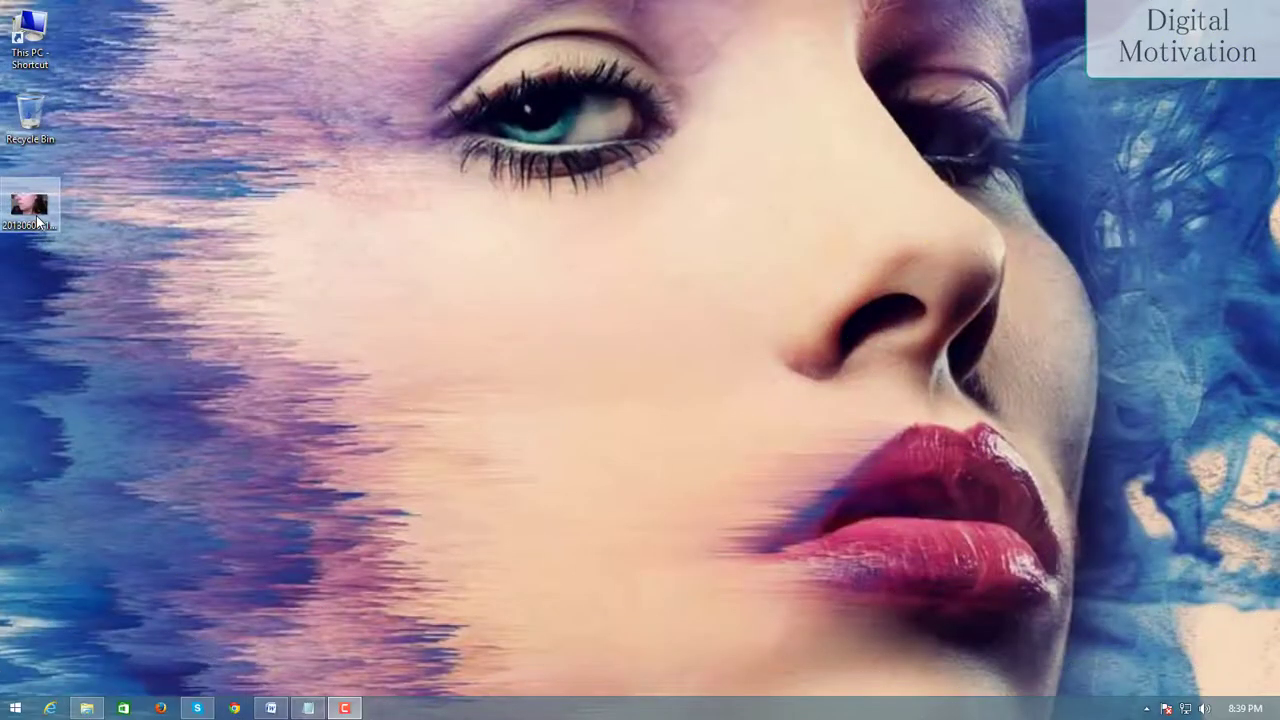
Open the desktop face photo 20130605_101801 in Windows Photo Viewer to view it before editing.
{"action": "double_click", "coordinate": [36, 215]}
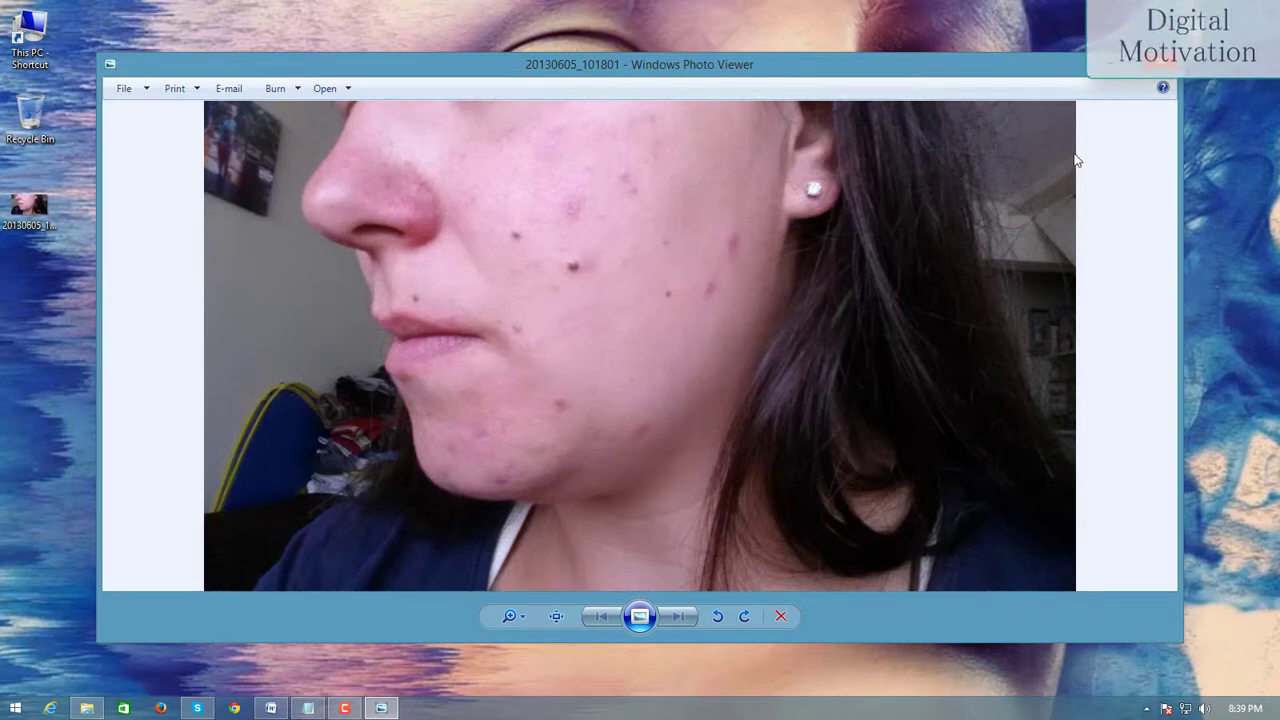
Close Photo Viewer and launch Adobe Photoshop CC from the Windows 8 Start screen.
{"action": "left_click", "coordinate": [1160, 64]}
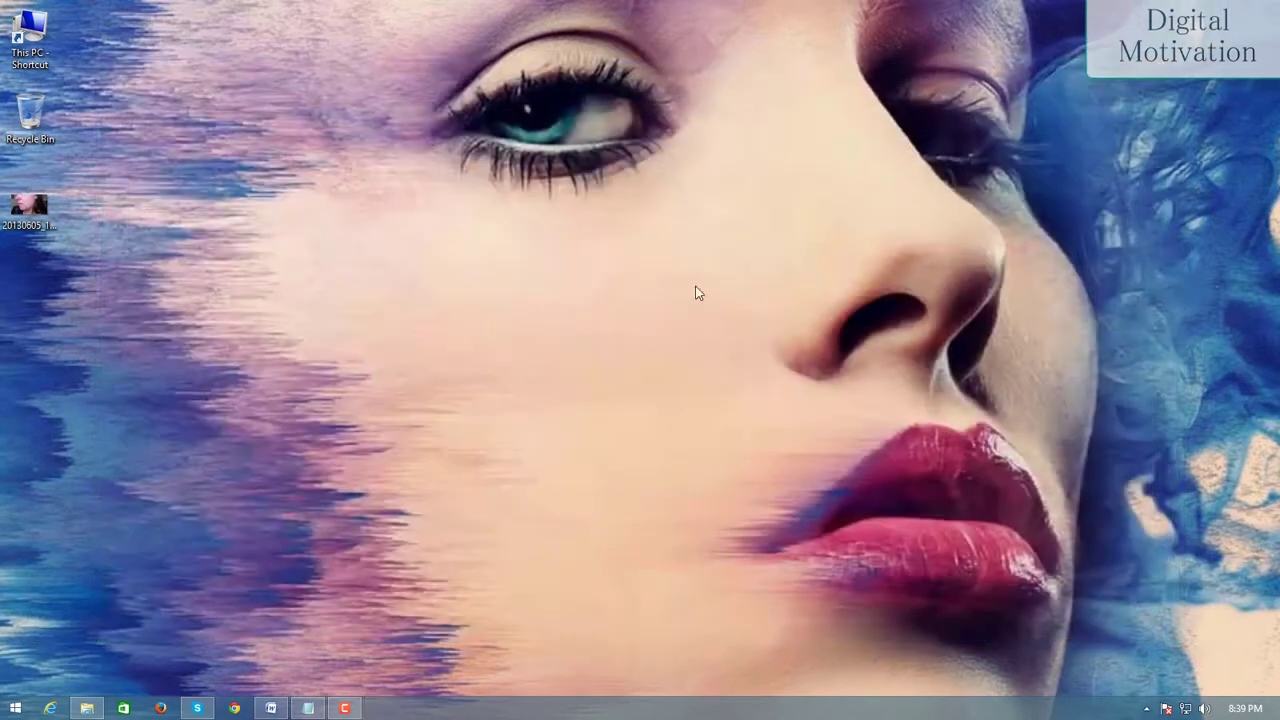
{"action": "left_click", "coordinate": [16, 708]}
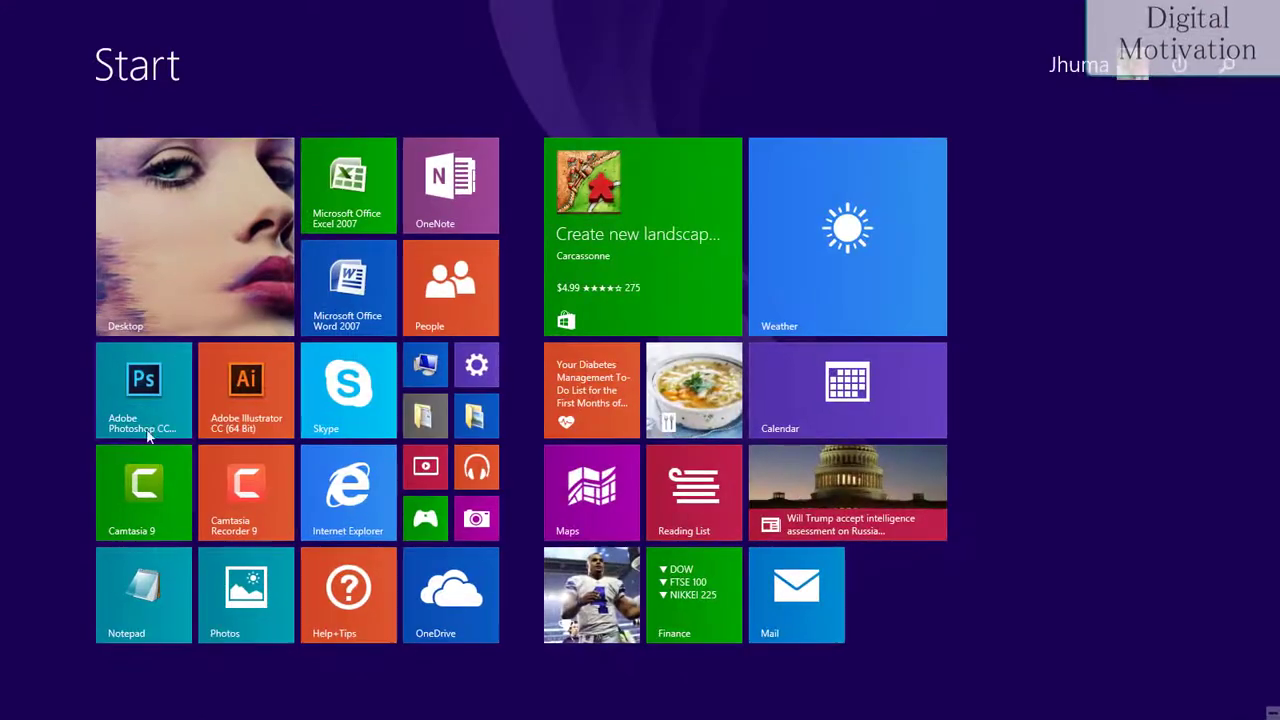
{"action": "left_click", "coordinate": [146, 410]}
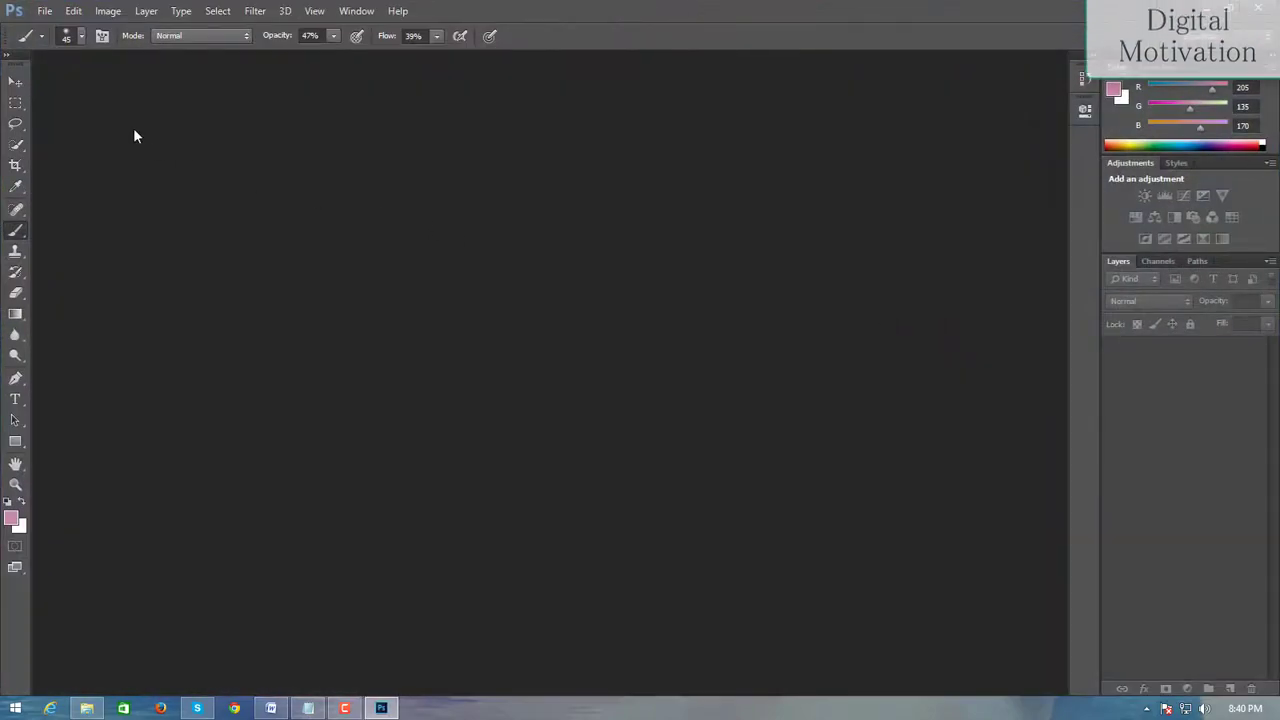
Open 20130605_101801.jpg from the Desktop in Photoshop via File > Open.
{"action": "left_click", "coordinate": [46, 12]}
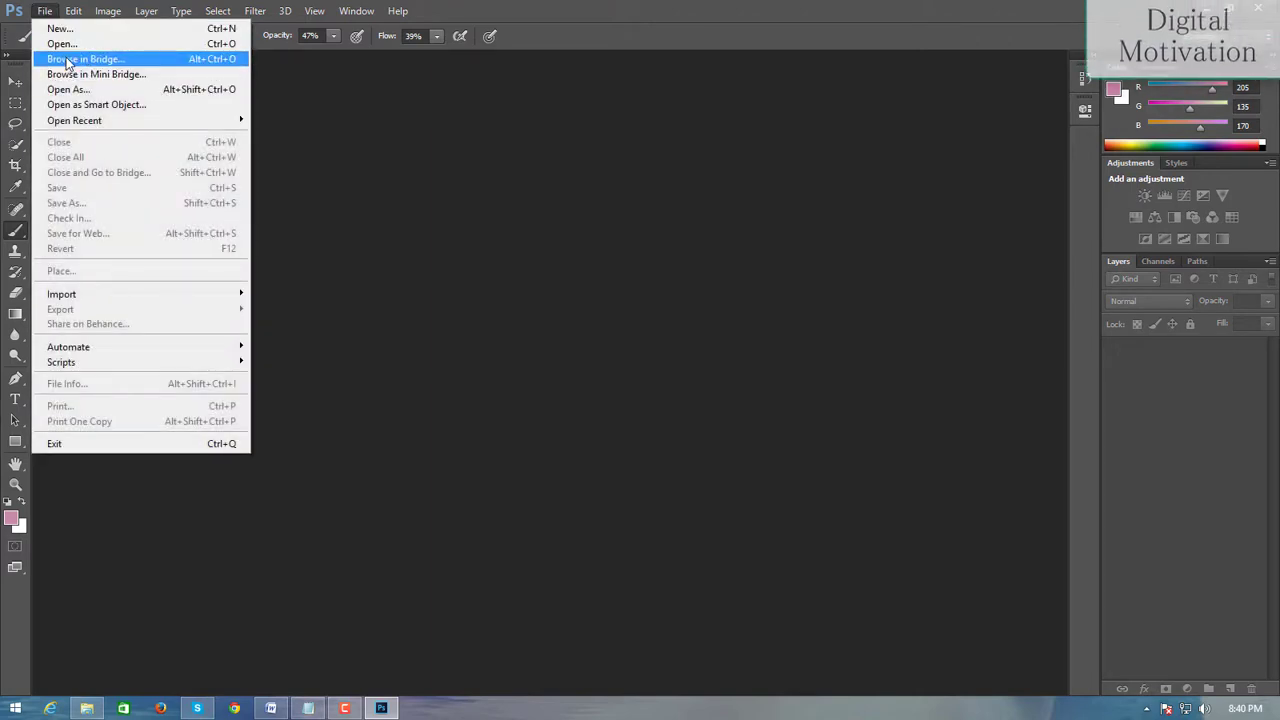
{"action": "left_click", "coordinate": [70, 46]}
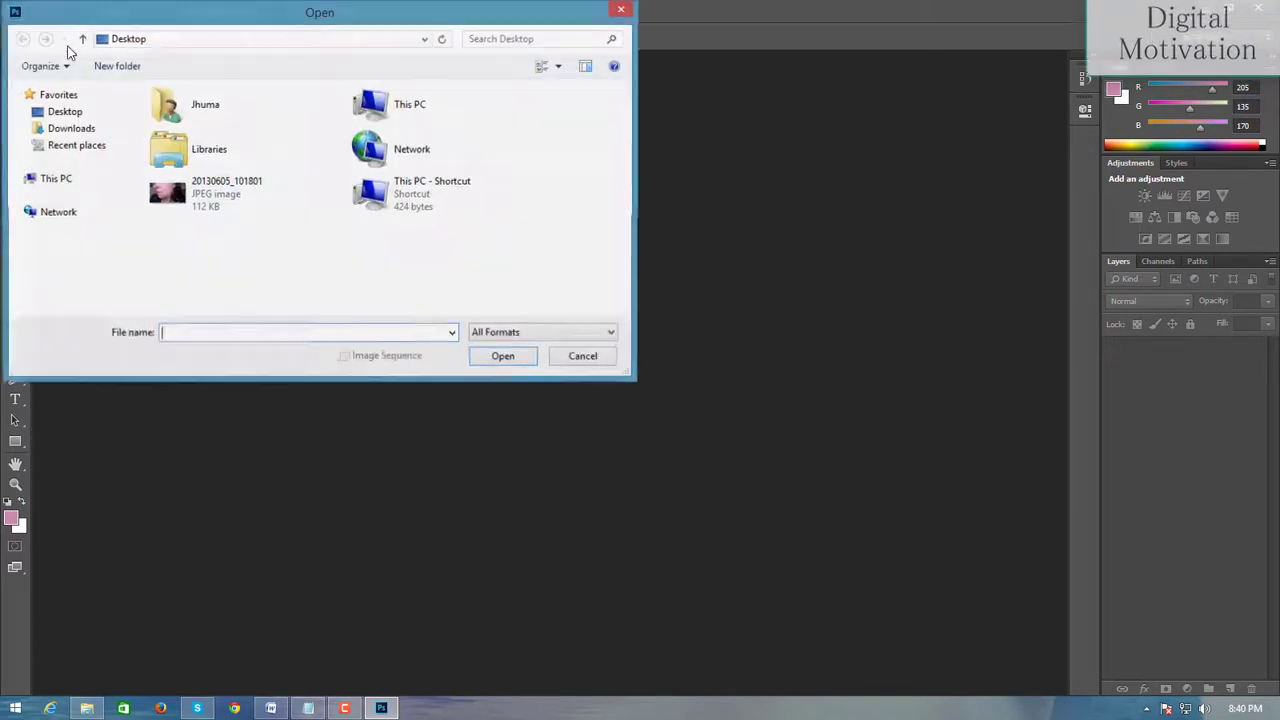
{"action": "left_click", "coordinate": [226, 205]}
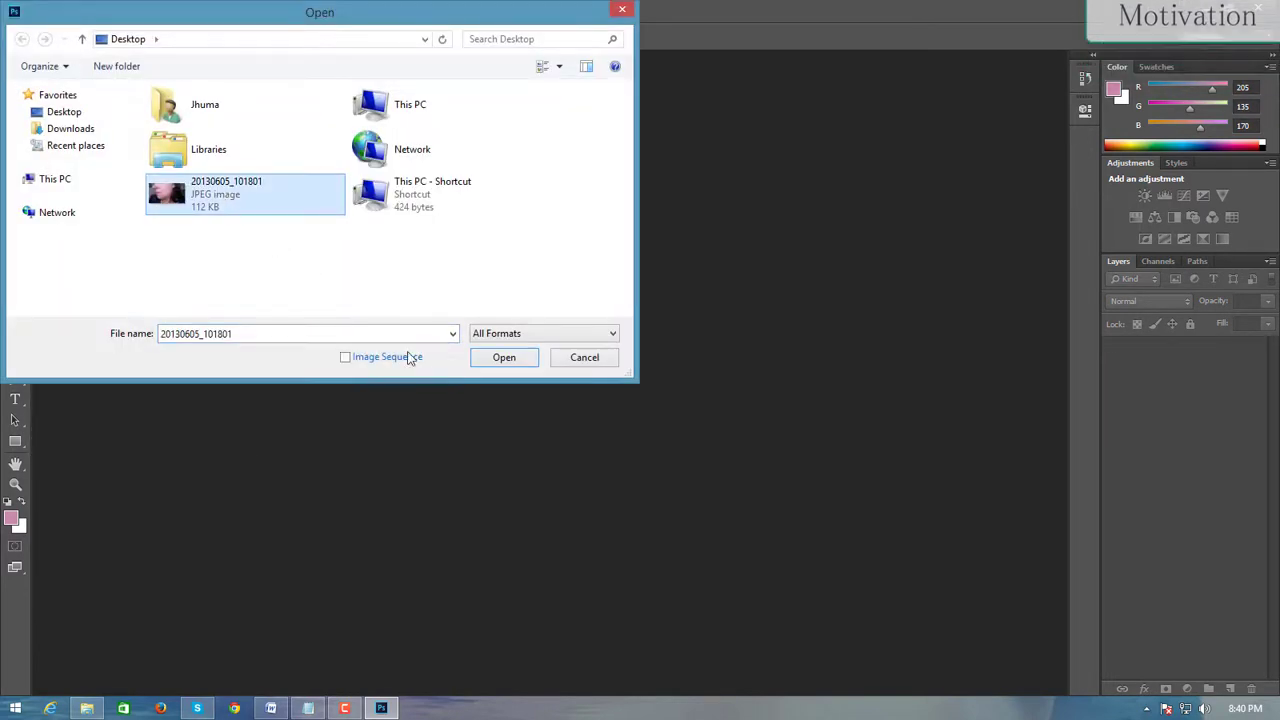
{"action": "left_click", "coordinate": [502, 358]}
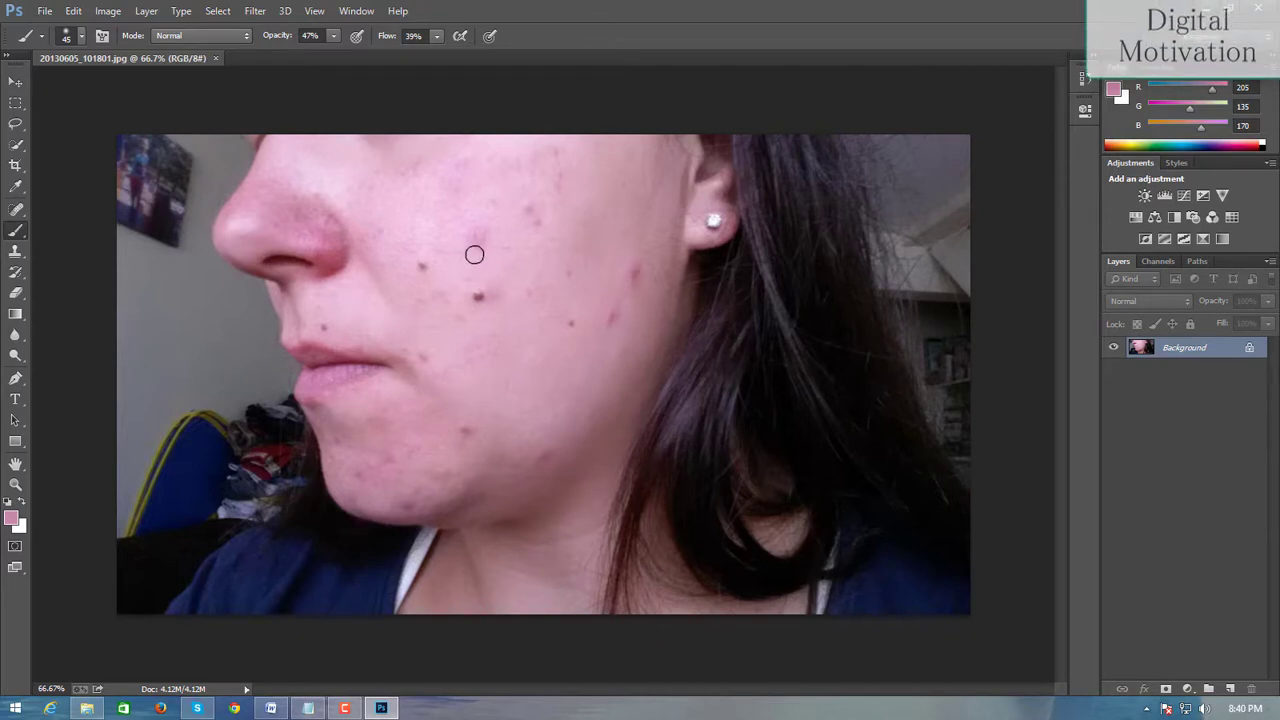
Quick-select the face from nose to jaw, then Alt-subtract the neck from the selection.
{"action": "key", "text": "ctrl+plus"}
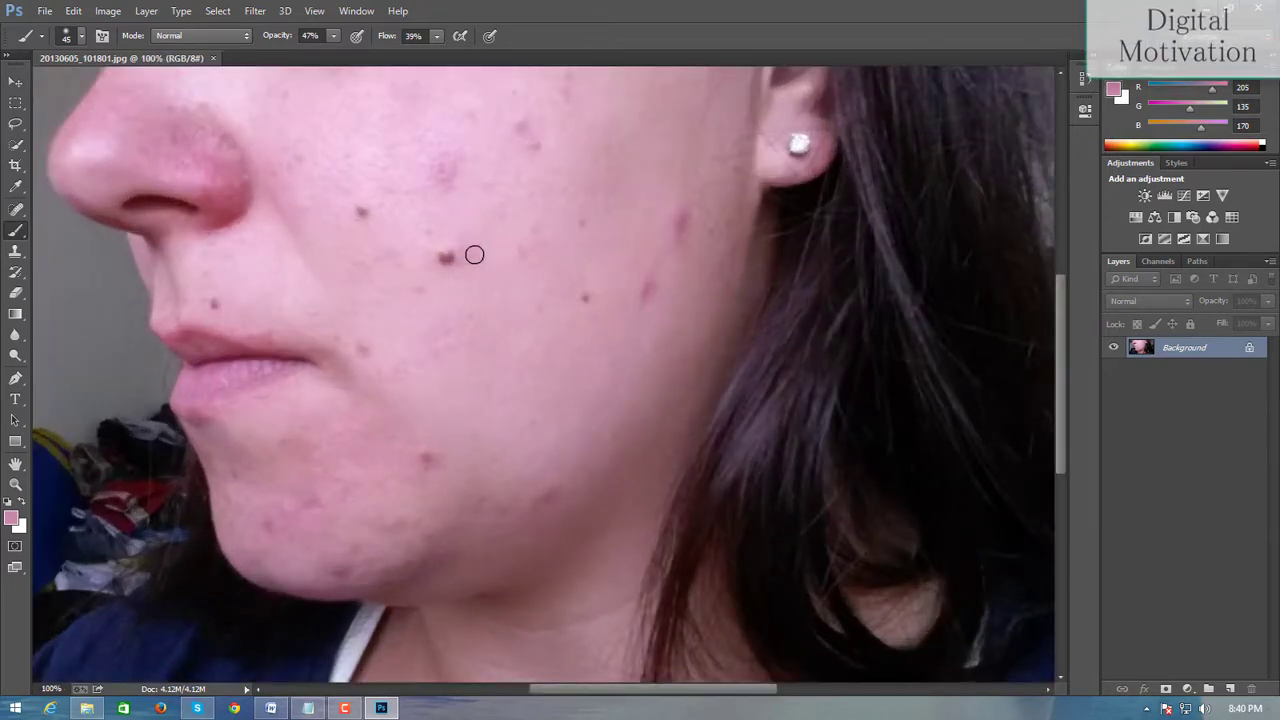
{"action": "key", "text": "ctrl+minus"}
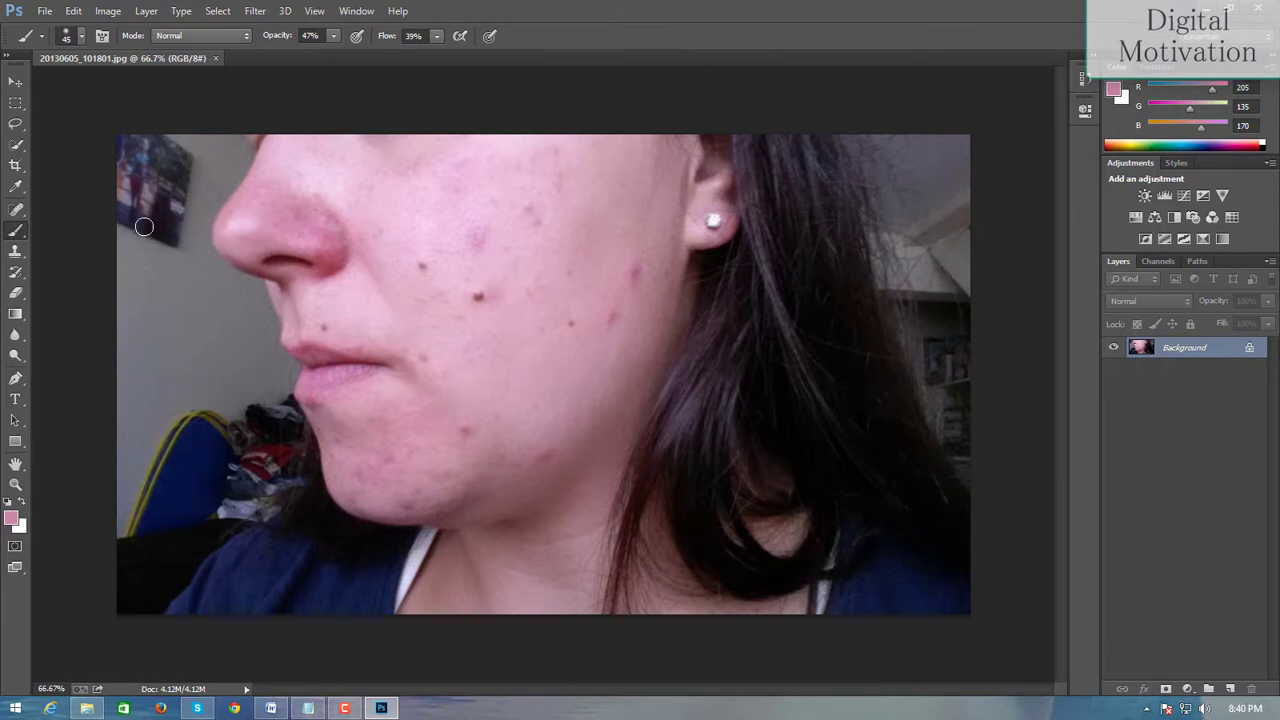
{"action": "left_click", "coordinate": [16, 147]}
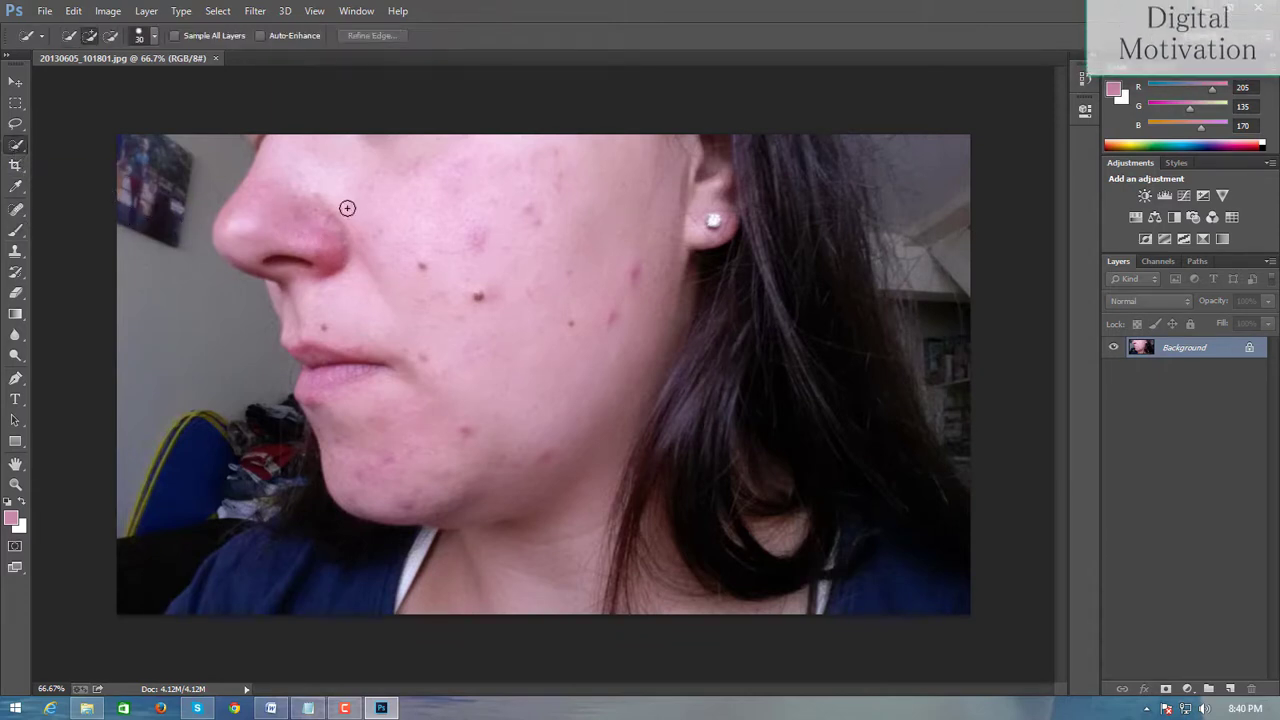
{"action": "mouse_move", "coordinate": [484, 199]}
{"action": "left_mouse_down"}
{"action": "mouse_move", "coordinate": [623, 289]}
{"action": "mouse_move", "coordinate": [622, 375]}
{"action": "left_mouse_up"}
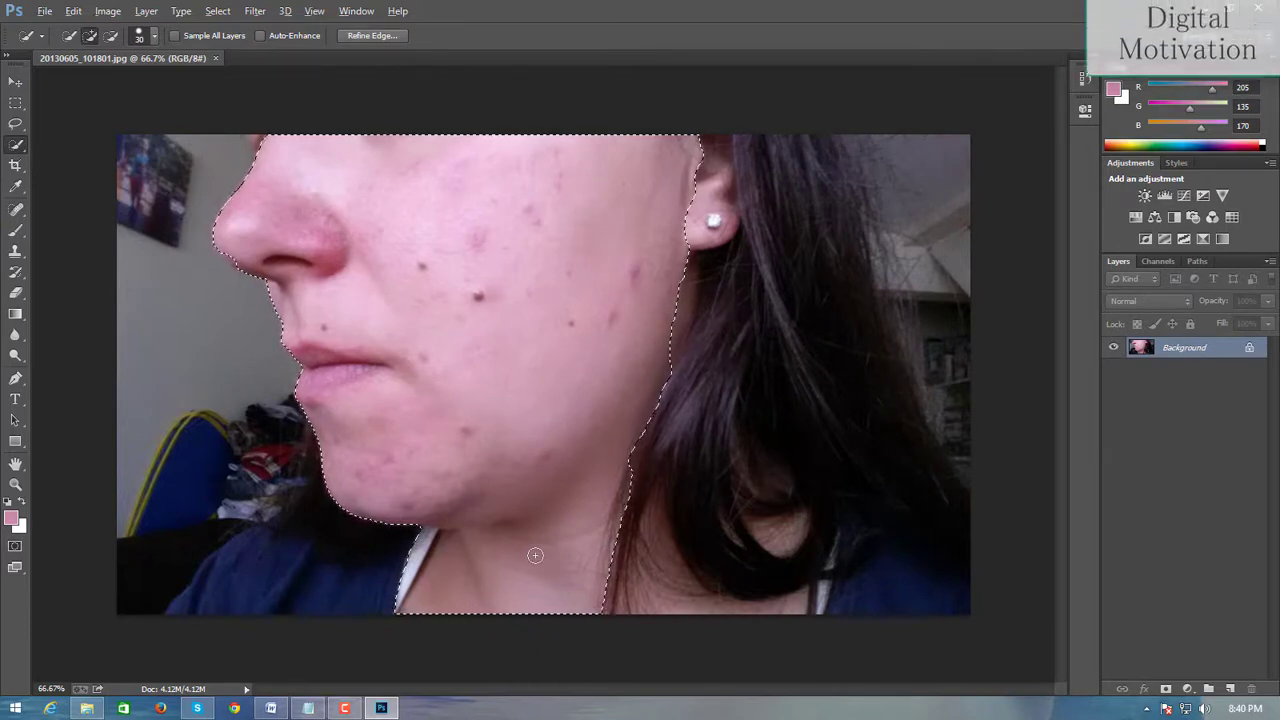
{"action": "key", "text": "alt"}
{"action": "left_click_drag", "start_coordinate": [539, 553], "coordinate": [425, 569]}
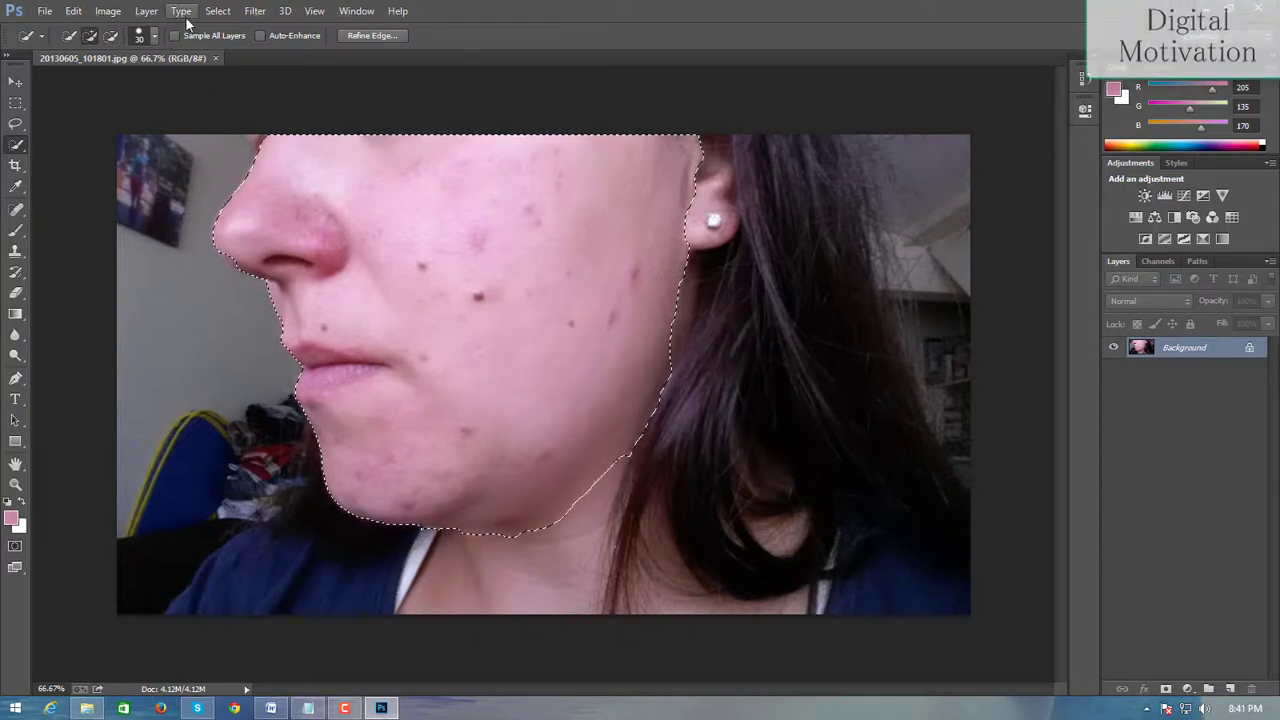
In Refine Edge, brush Refine Radius along the face's upper-right and jaw edges.
{"action": "left_click", "coordinate": [217, 11]}
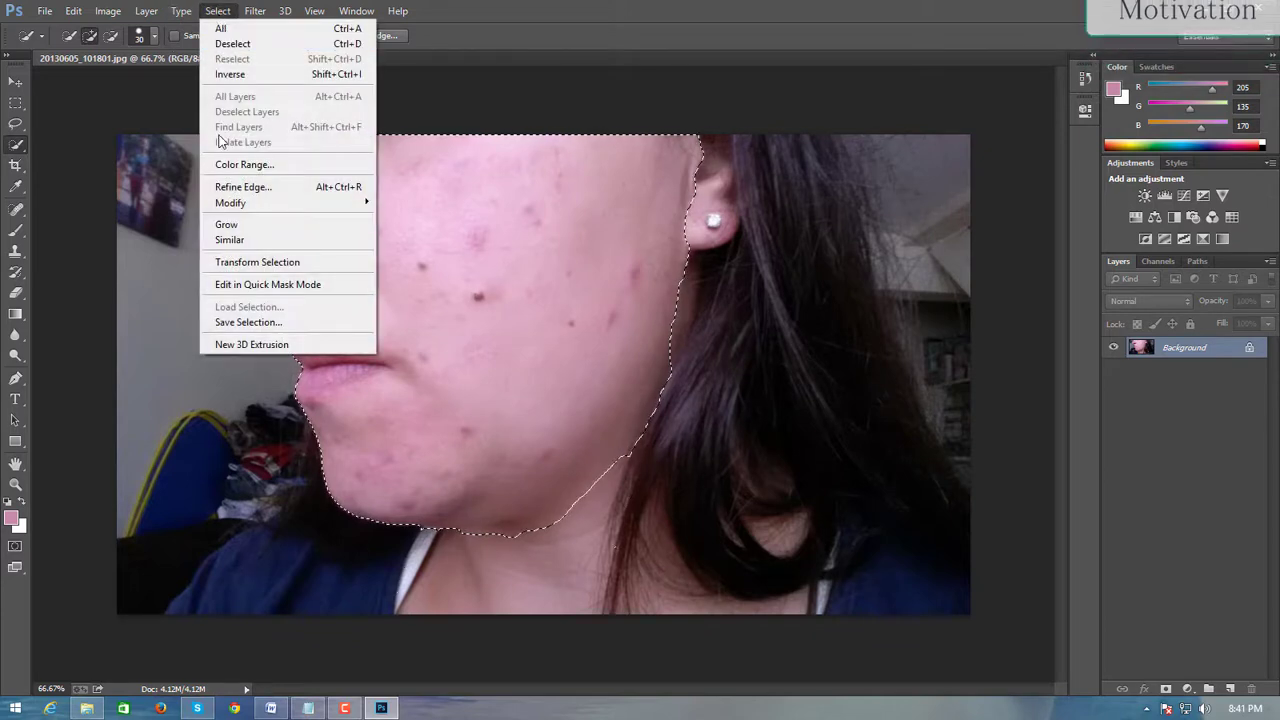
{"action": "left_click", "coordinate": [263, 189]}
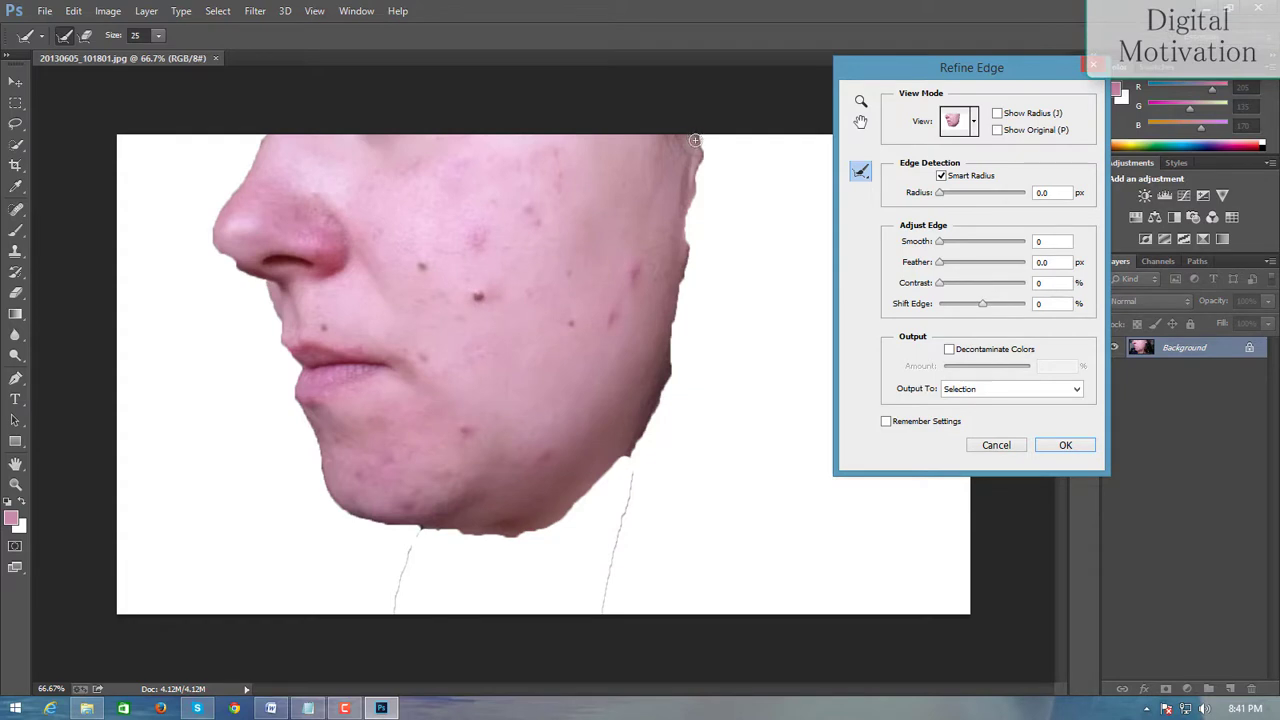
{"action": "key", "text": "bracketright"}
{"action": "key", "text": "bracketright"}
{"action": "key", "text": "bracketright"}
{"action": "left_click_drag", "start_coordinate": [698, 138], "coordinate": [660, 412]}
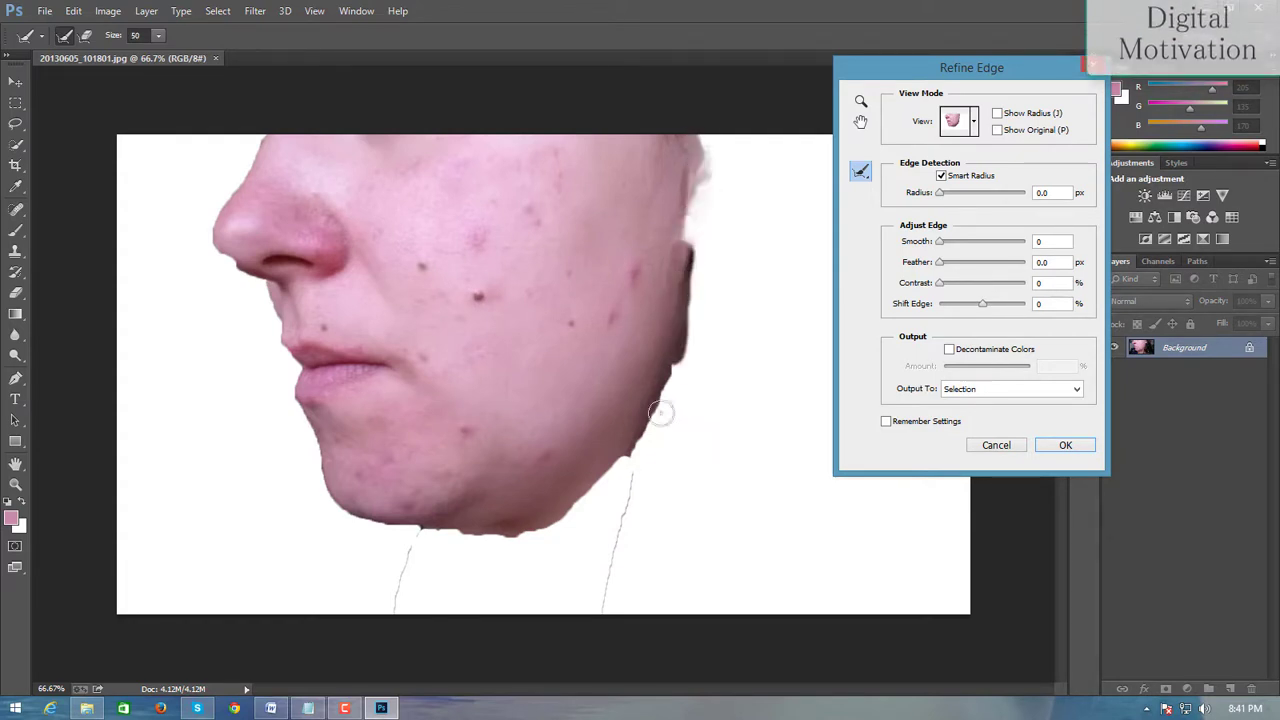
{"action": "mouse_move", "coordinate": [668, 362]}
{"action": "left_mouse_down"}
{"action": "mouse_move", "coordinate": [613, 475]}
{"action": "mouse_move", "coordinate": [514, 526]}
{"action": "mouse_move", "coordinate": [388, 530]}
{"action": "mouse_move", "coordinate": [326, 512]}
{"action": "left_mouse_up"}
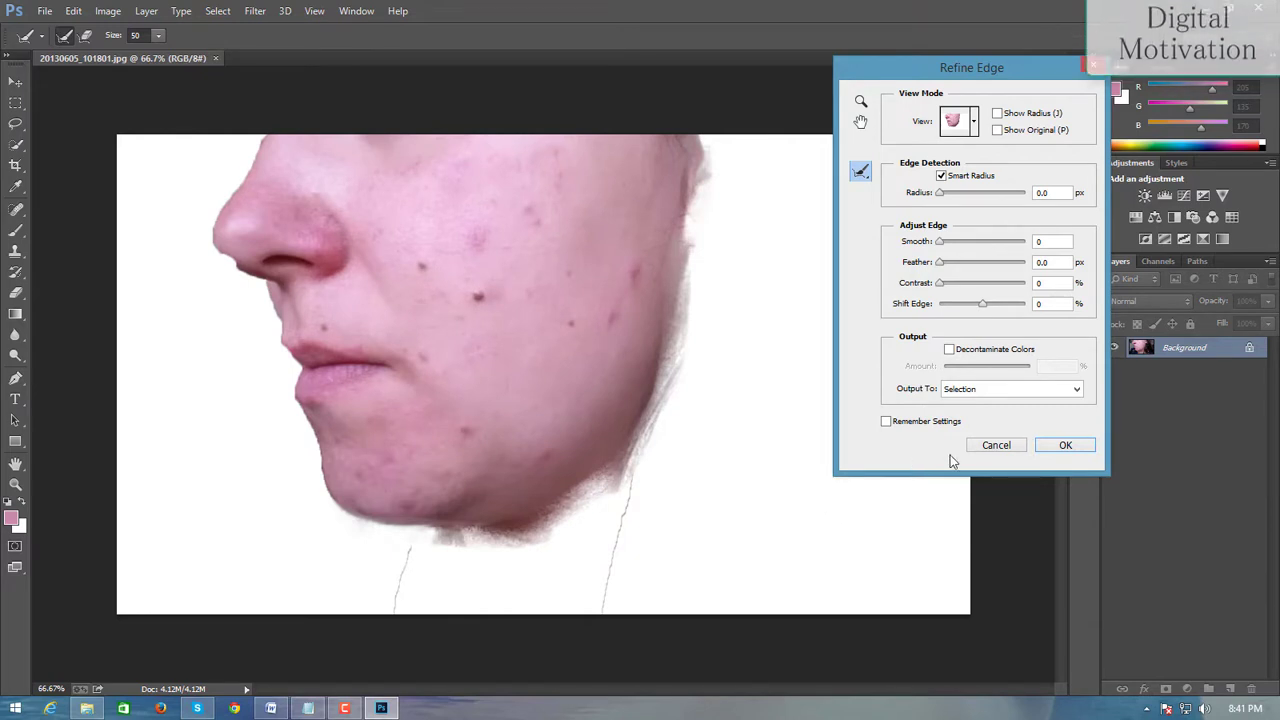
Decontaminate colours at 58% and output the cut-out face to a new layer.
{"action": "left_click", "coordinate": [950, 352]}
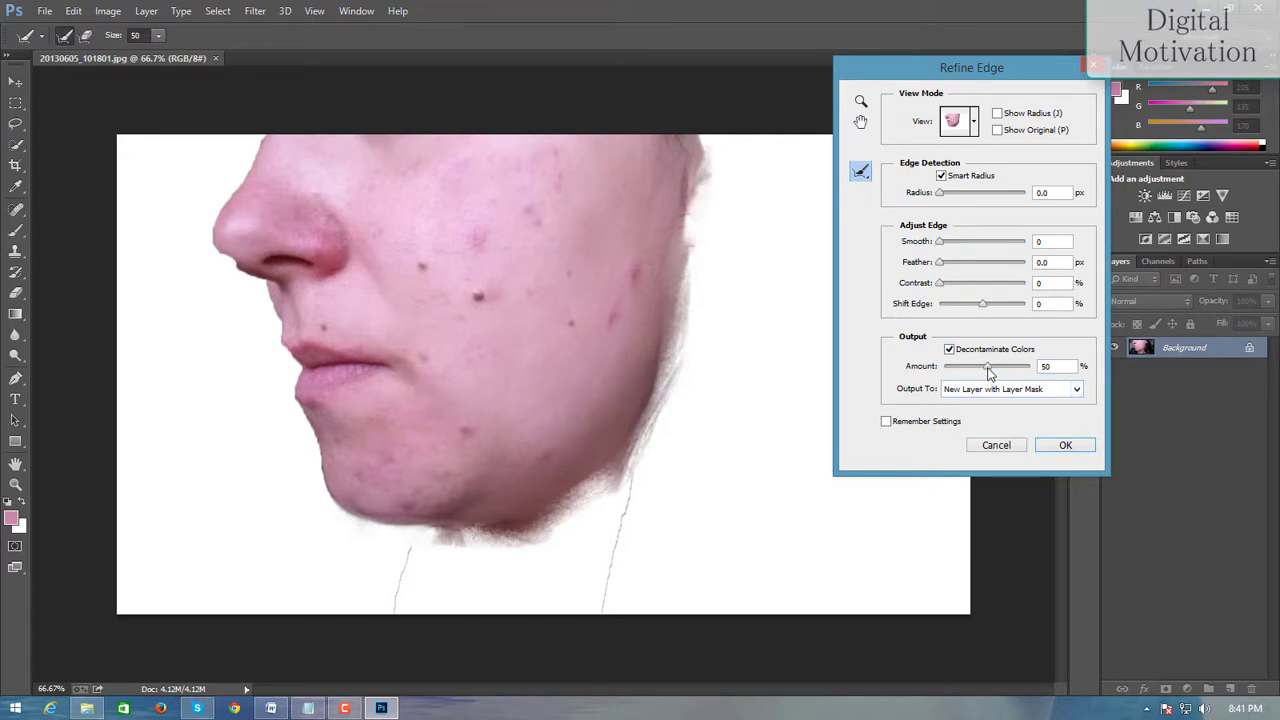
{"action": "left_click_drag", "start_coordinate": [989, 371], "coordinate": [995, 373]}
{"action": "left_click", "coordinate": [1060, 389]}
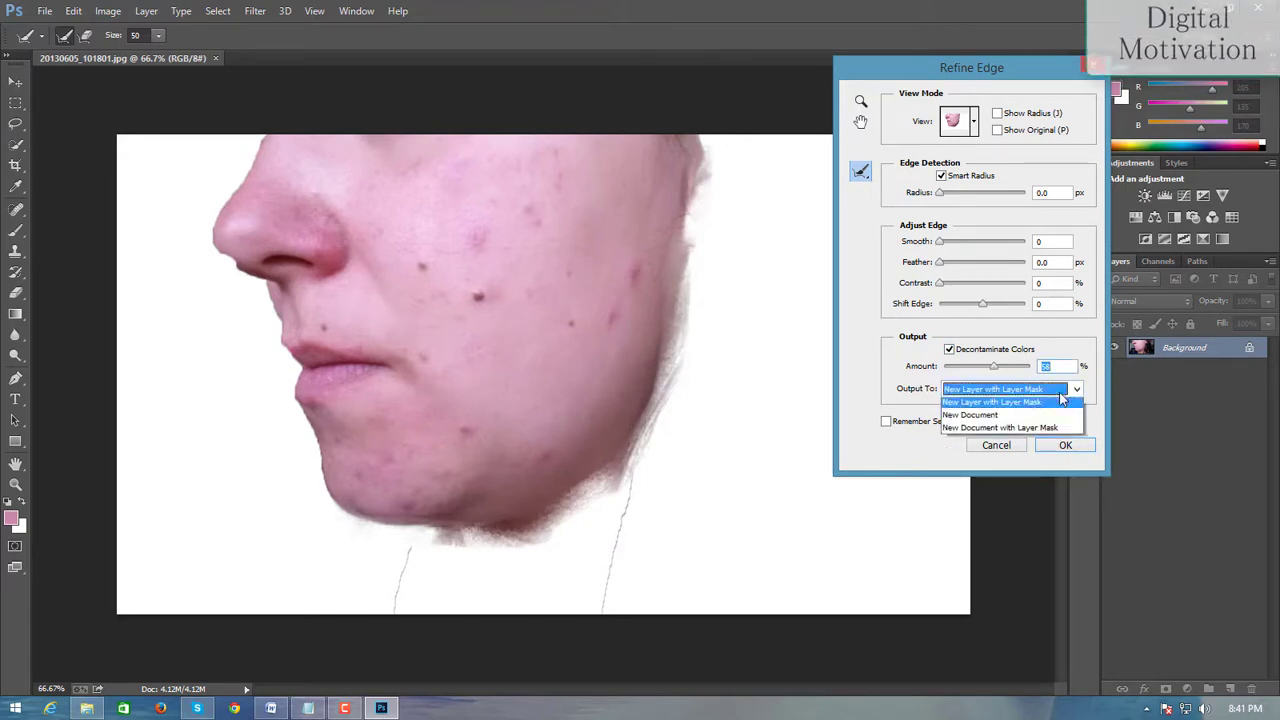
{"action": "left_click", "coordinate": [985, 431]}
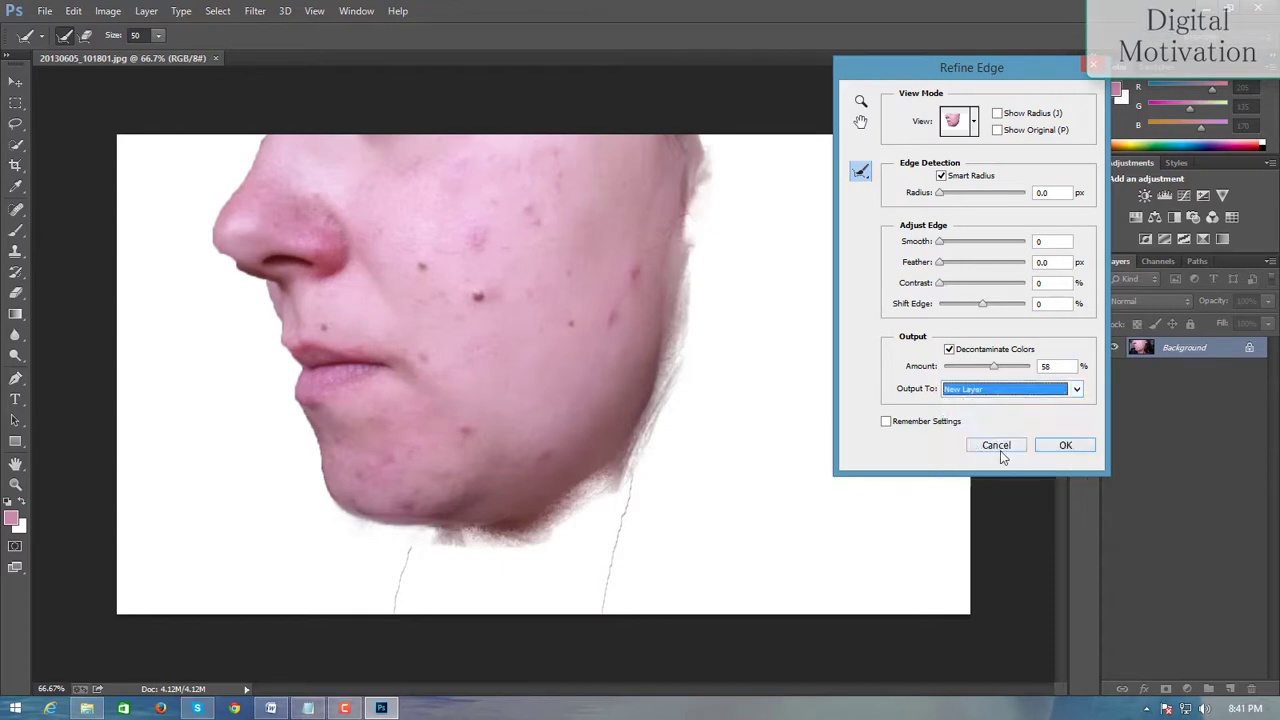
{"action": "left_click", "coordinate": [1062, 445]}
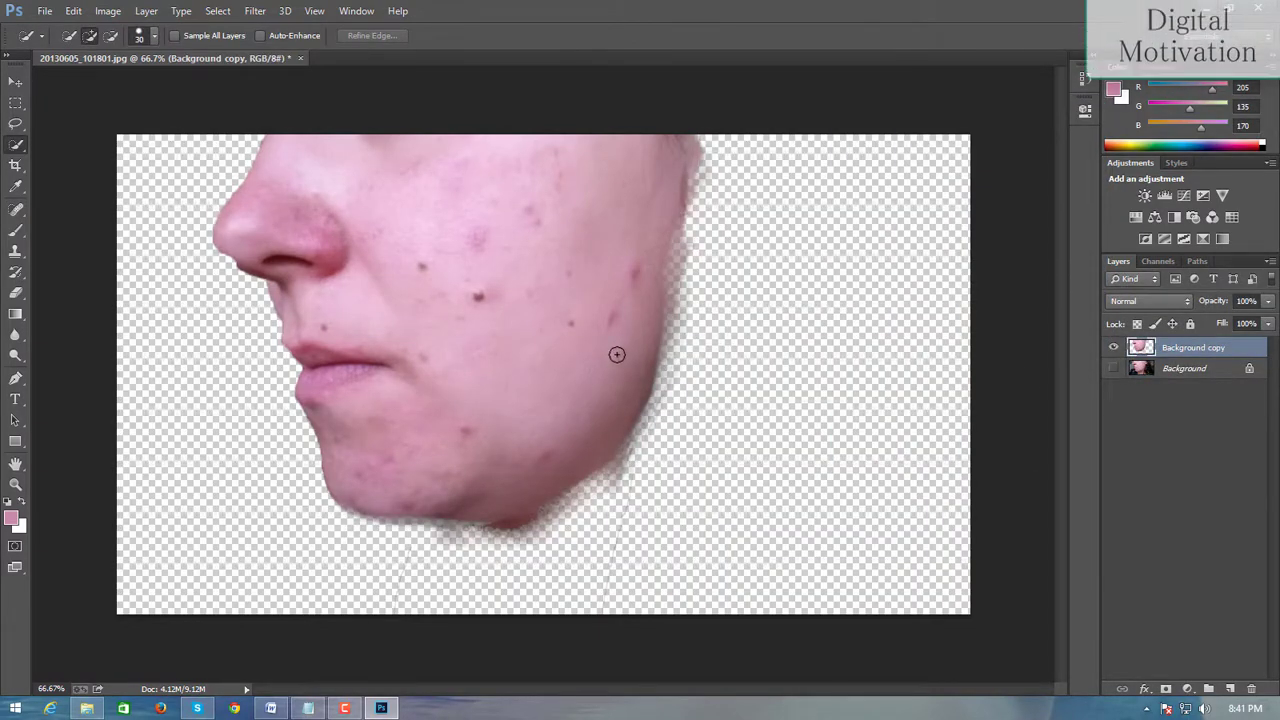
Apply Surface Blur with Radius 16 and Threshold 12 to the cut-out face layer.
{"action": "key", "text": "ctrl+plus"}
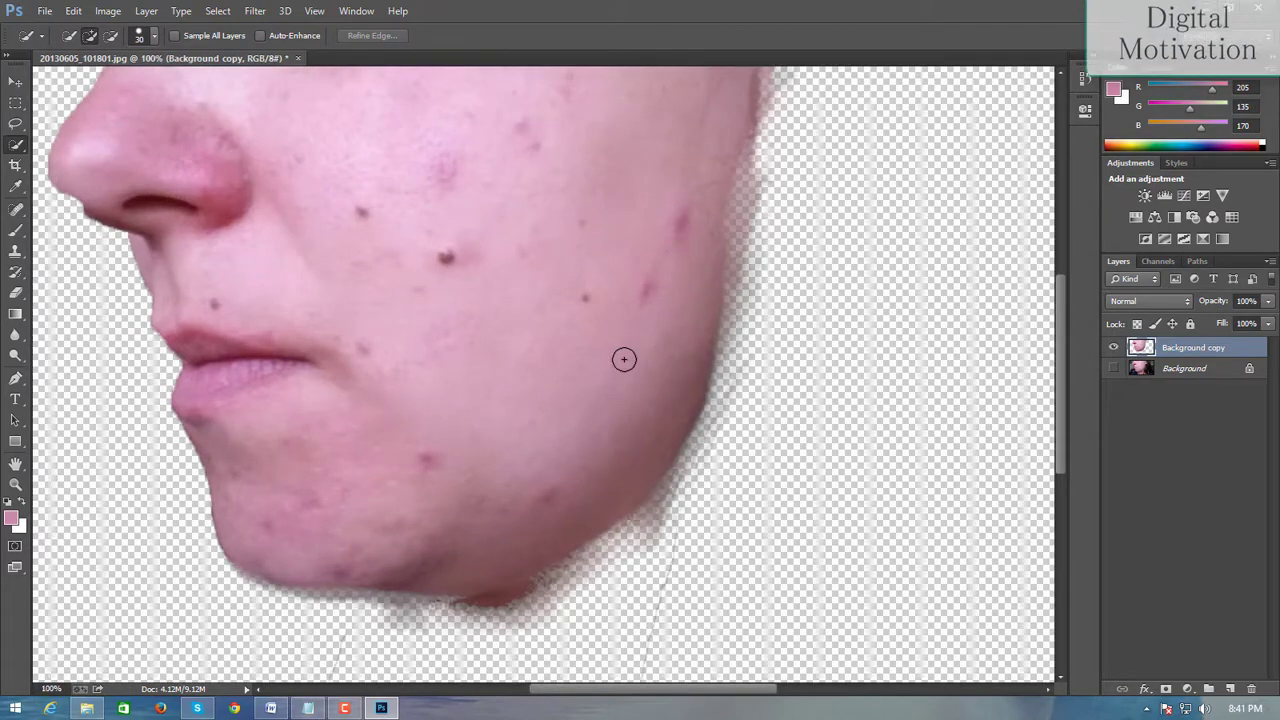
{"action": "scroll", "coordinate": [500, 260], "scroll_direction": "up", "scroll_amount": 2}
{"action": "scroll", "coordinate": [534, 243], "scroll_direction": "up", "scroll_amount": 1}
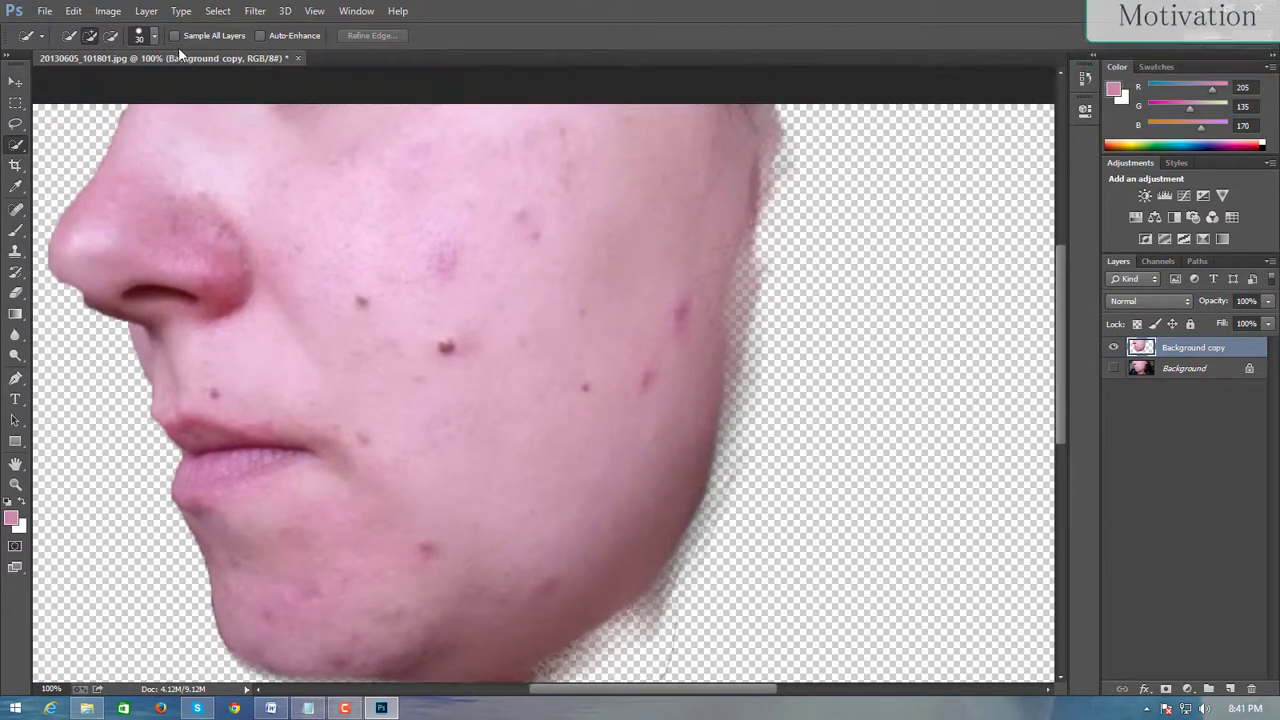
{"action": "left_click", "coordinate": [255, 11]}
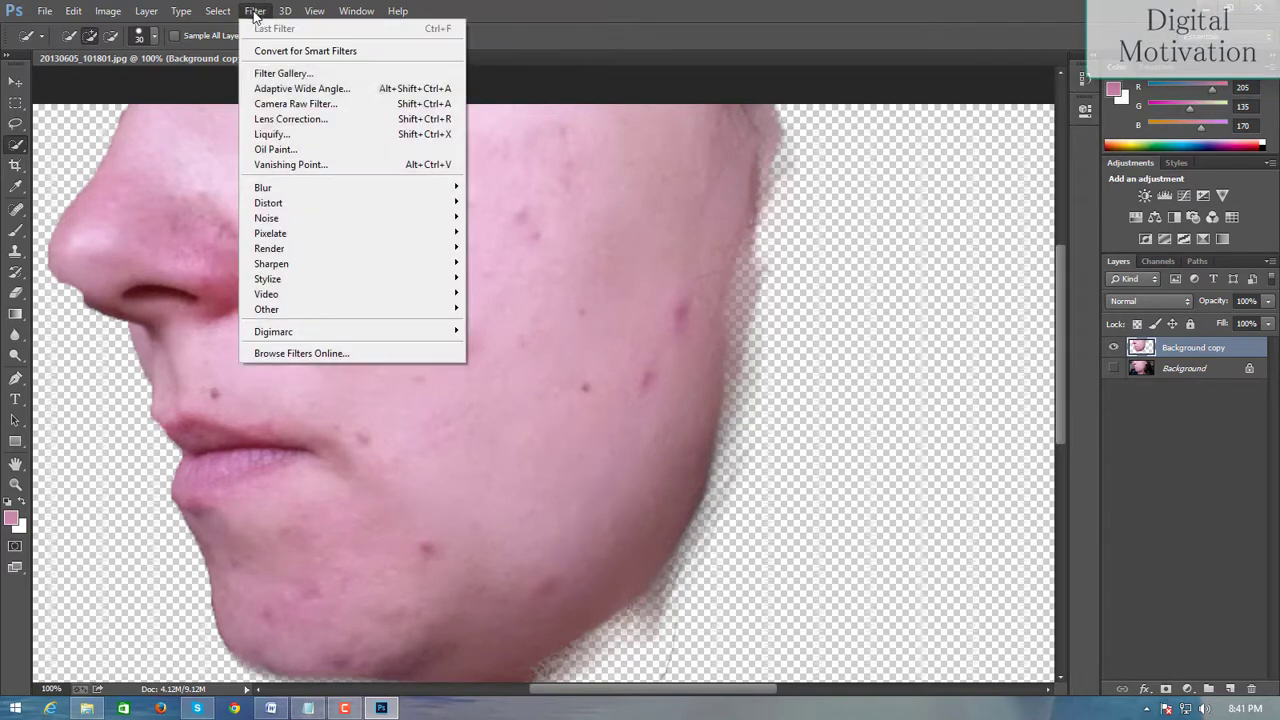
{"action": "mouse_move", "coordinate": [263, 187]}
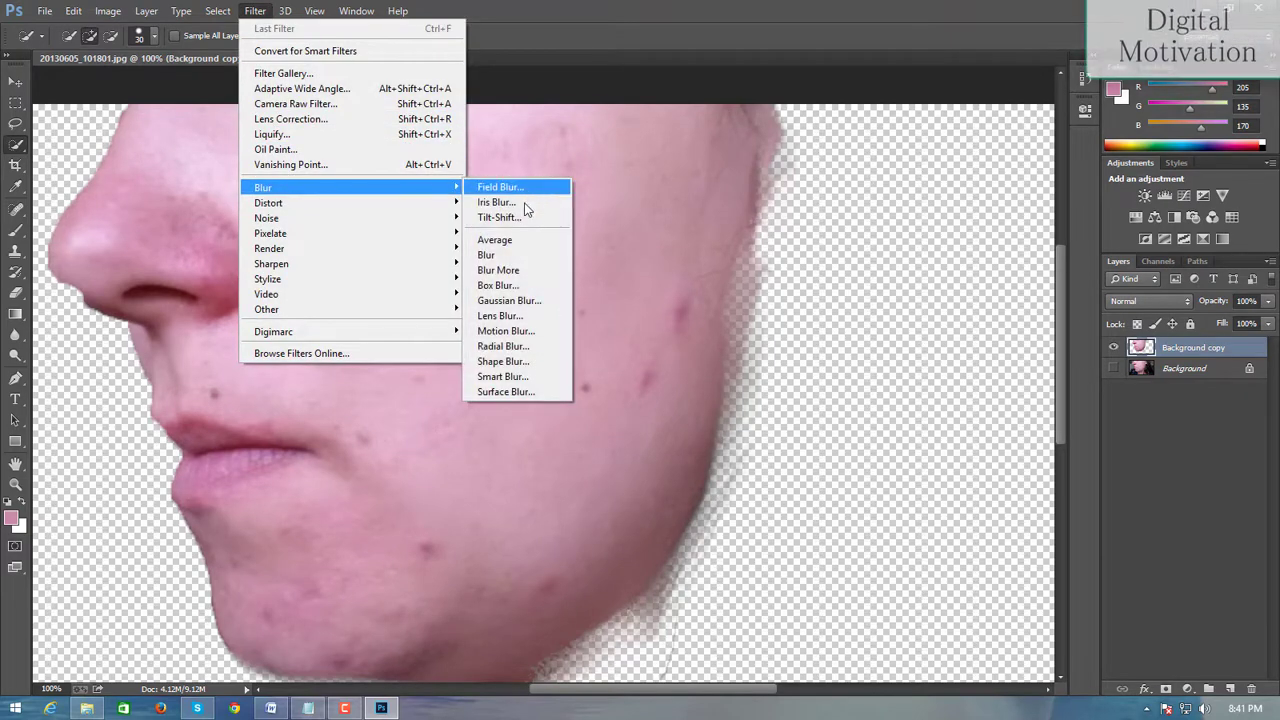
{"action": "left_click", "coordinate": [520, 392]}
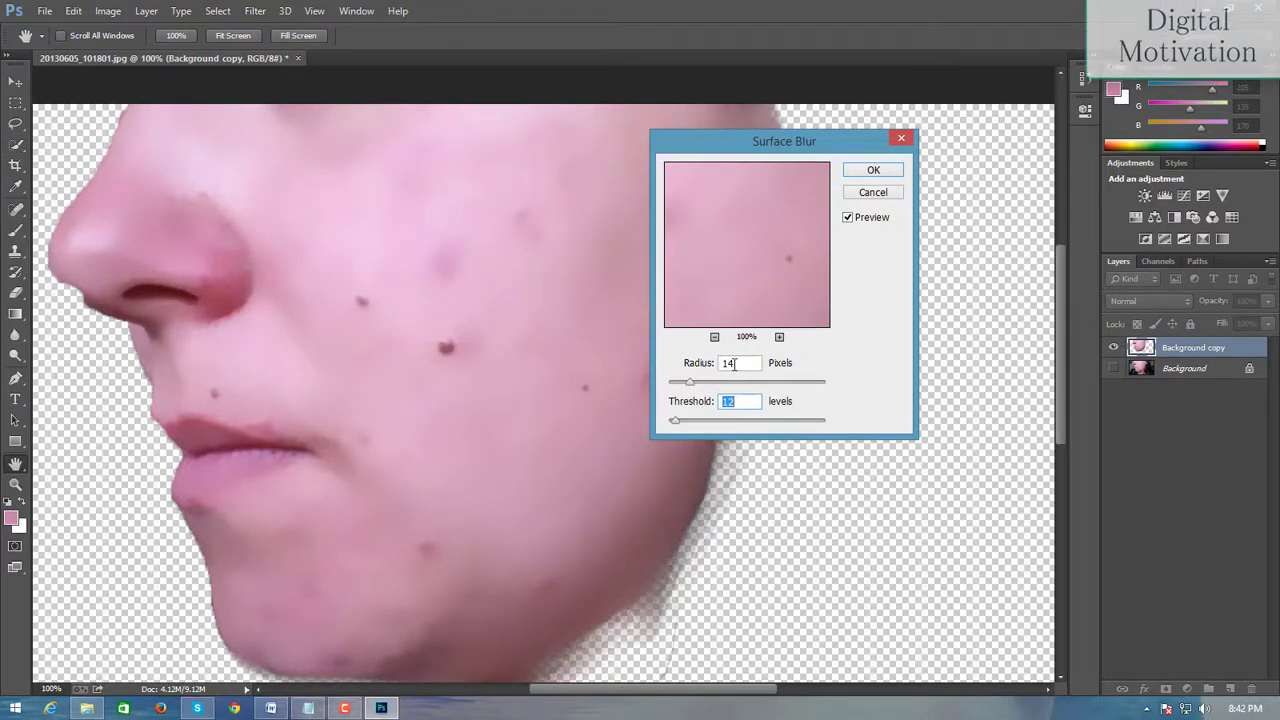
{"action": "type", "text": "8"}
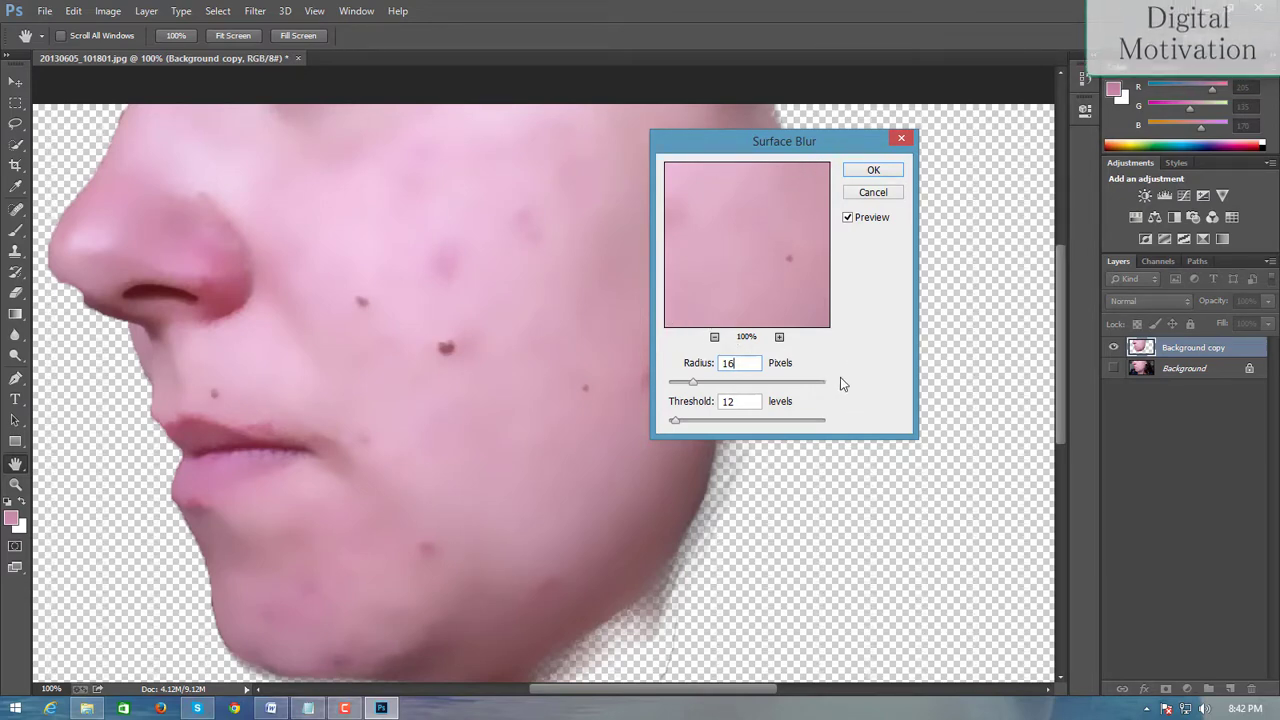
{"action": "left_click", "coordinate": [872, 170]}
{"action": "key", "text": "w"}
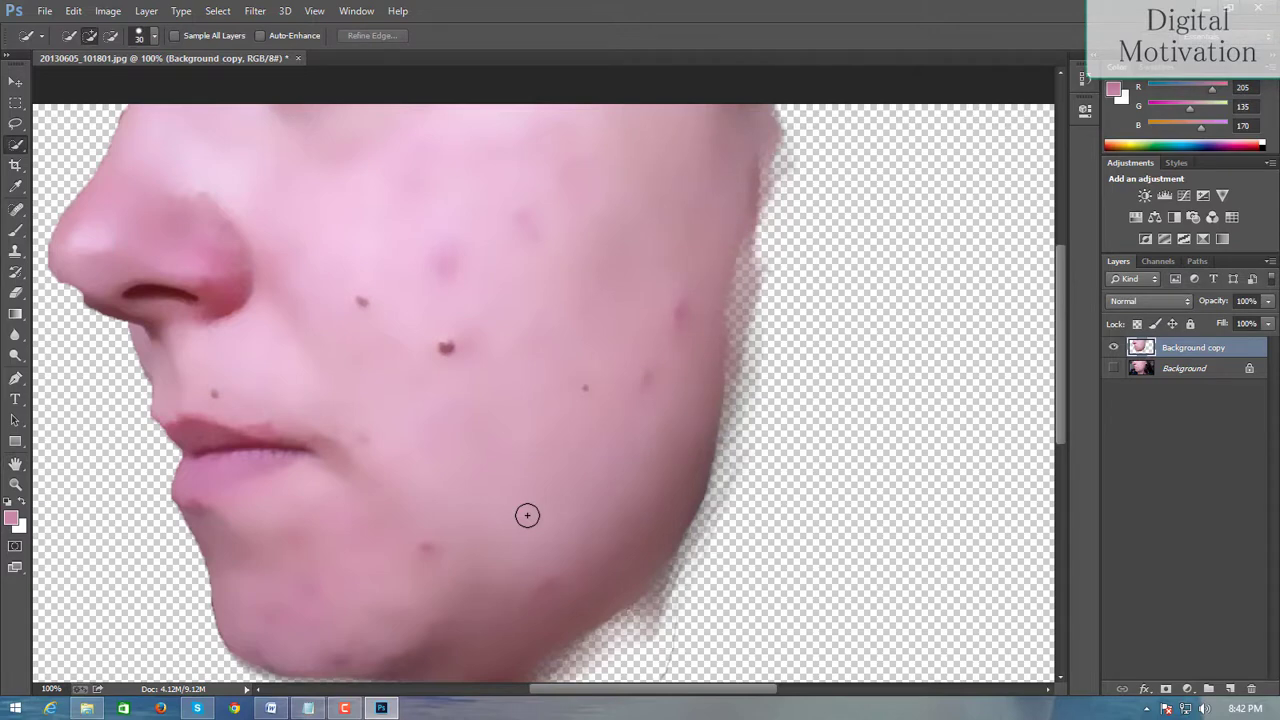
{"action": "key", "text": "ctrl+minus"}
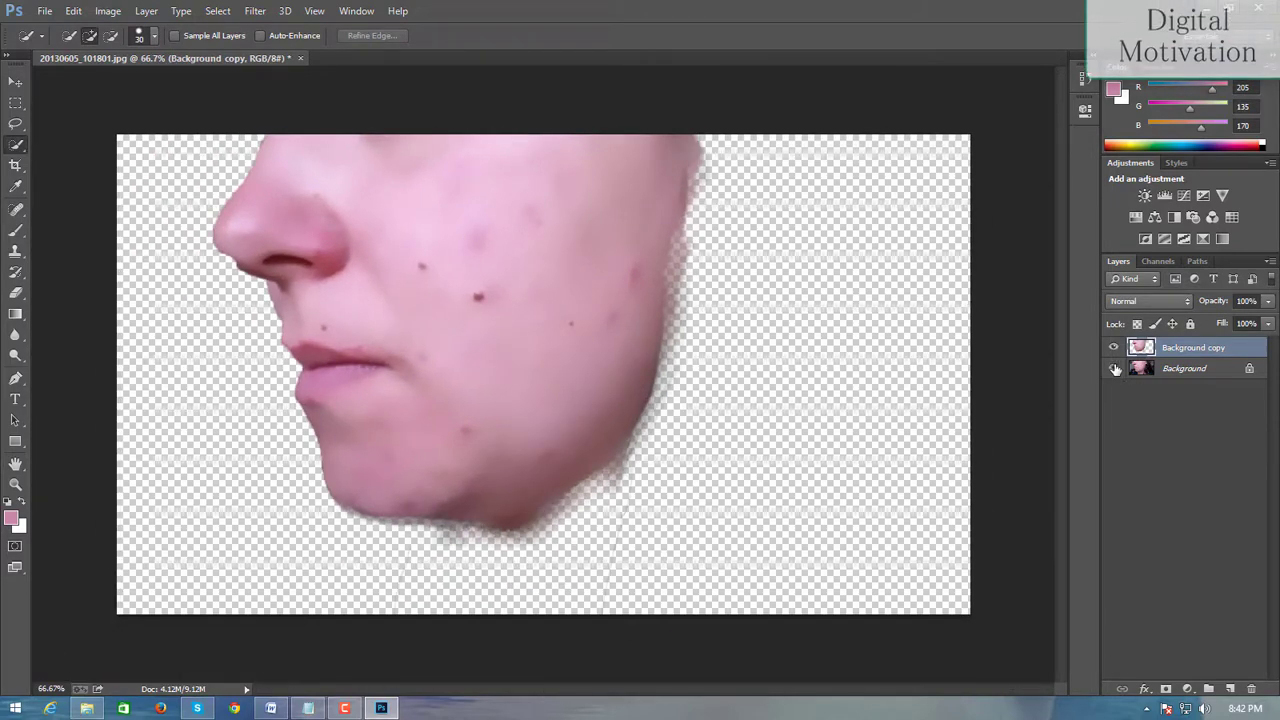
{"action": "left_click", "coordinate": [1115, 369]}
{"action": "left_click", "coordinate": [1114, 348]}
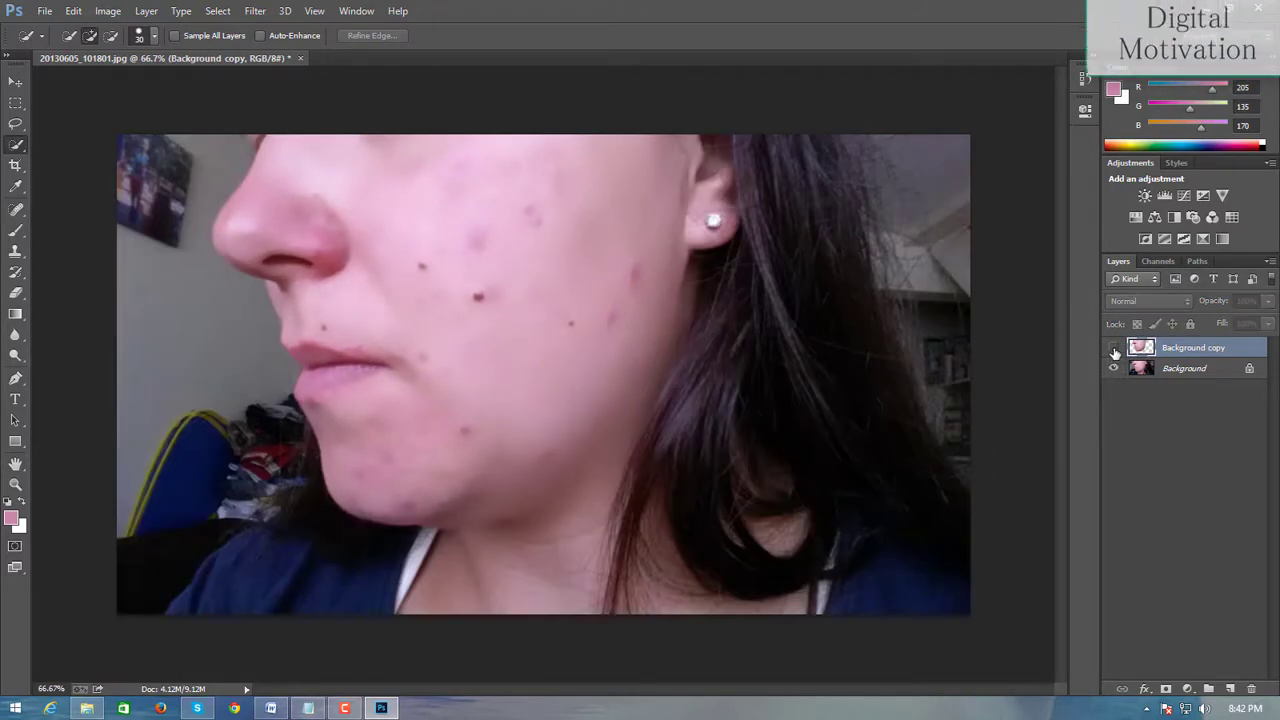
{"action": "left_click", "coordinate": [1114, 348]}
{"action": "left_click", "coordinate": [1114, 348]}
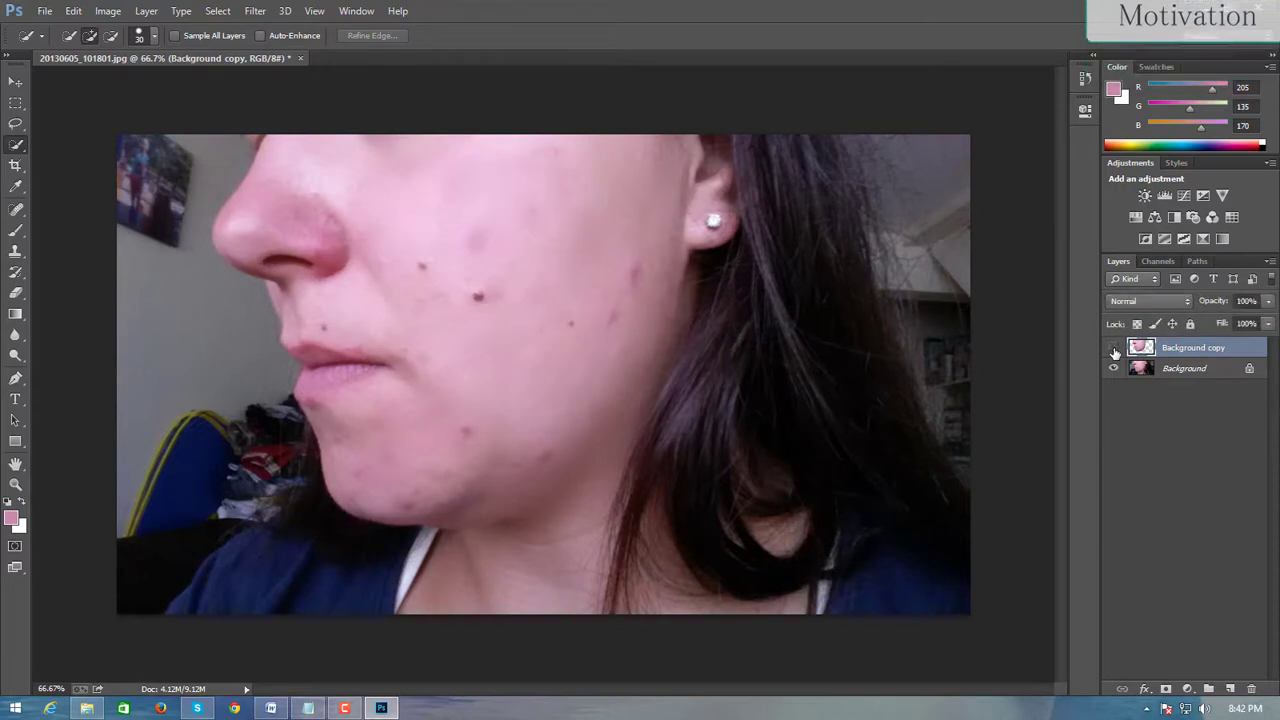
{"action": "left_click", "coordinate": [1114, 348]}
{"action": "left_click", "coordinate": [1114, 348]}
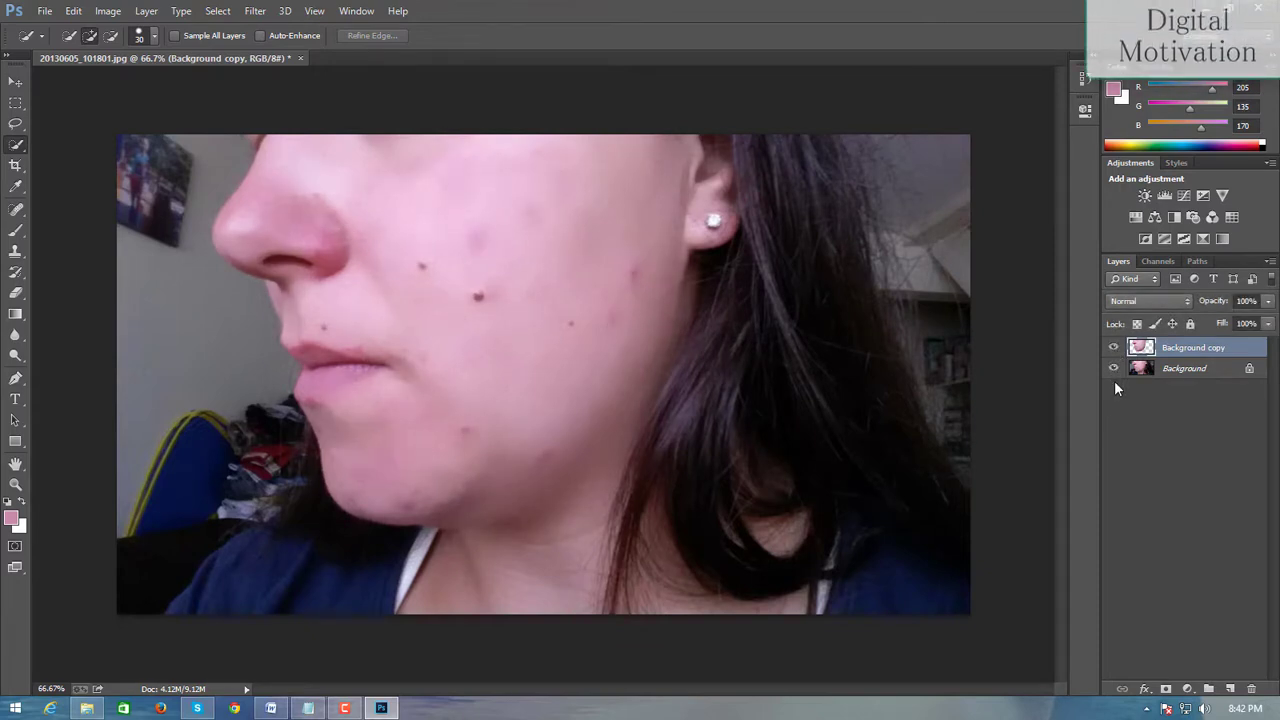
{"action": "left_click", "coordinate": [1114, 369]}
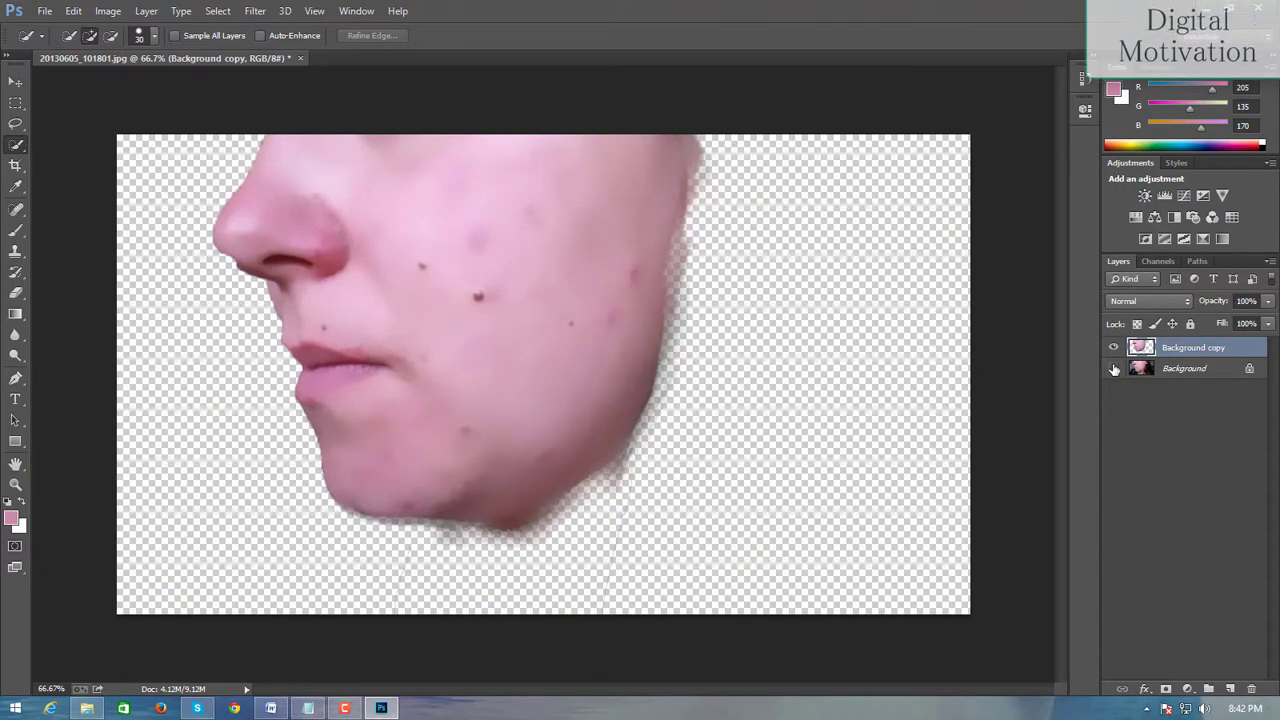
{"action": "left_click", "coordinate": [1114, 369]}
{"action": "key", "text": "ctrl+plus"}
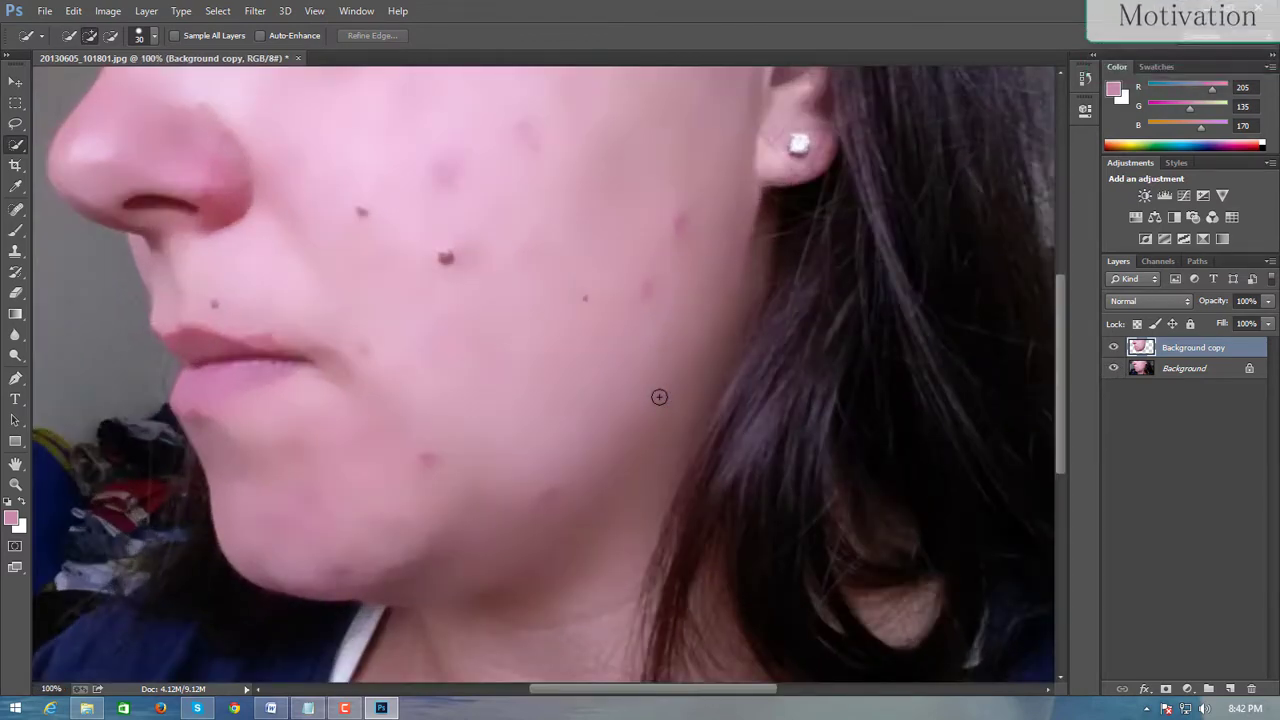
{"action": "scroll", "coordinate": [620, 372], "scroll_direction": "up", "scroll_amount": 2}
{"action": "scroll", "coordinate": [540, 350], "scroll_direction": "up", "scroll_amount": 2}
{"action": "scroll", "coordinate": [492, 346], "scroll_direction": "up", "scroll_amount": 2}
{"action": "scroll", "coordinate": [480, 341], "scroll_direction": "up", "scroll_amount": 1}
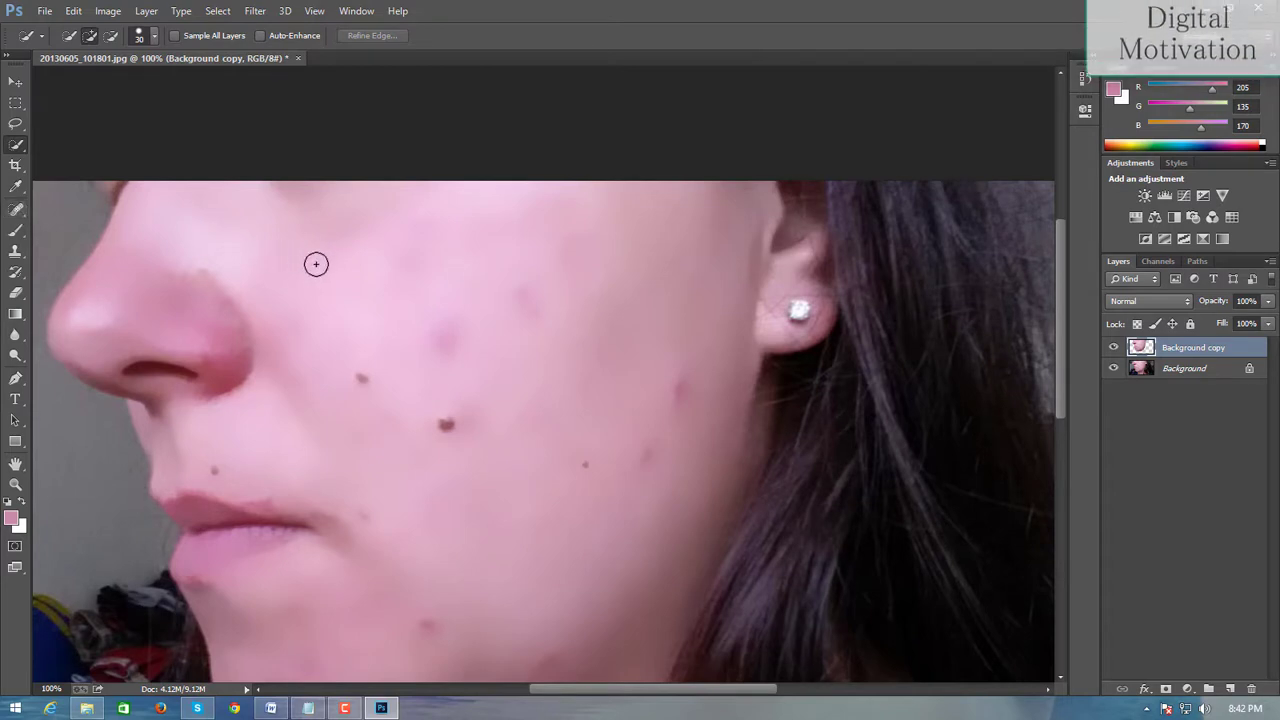
Heal seven cheek blemishes with the Content-Aware Spot Healing Brush at size 80.
{"action": "left_click", "coordinate": [18, 211]}
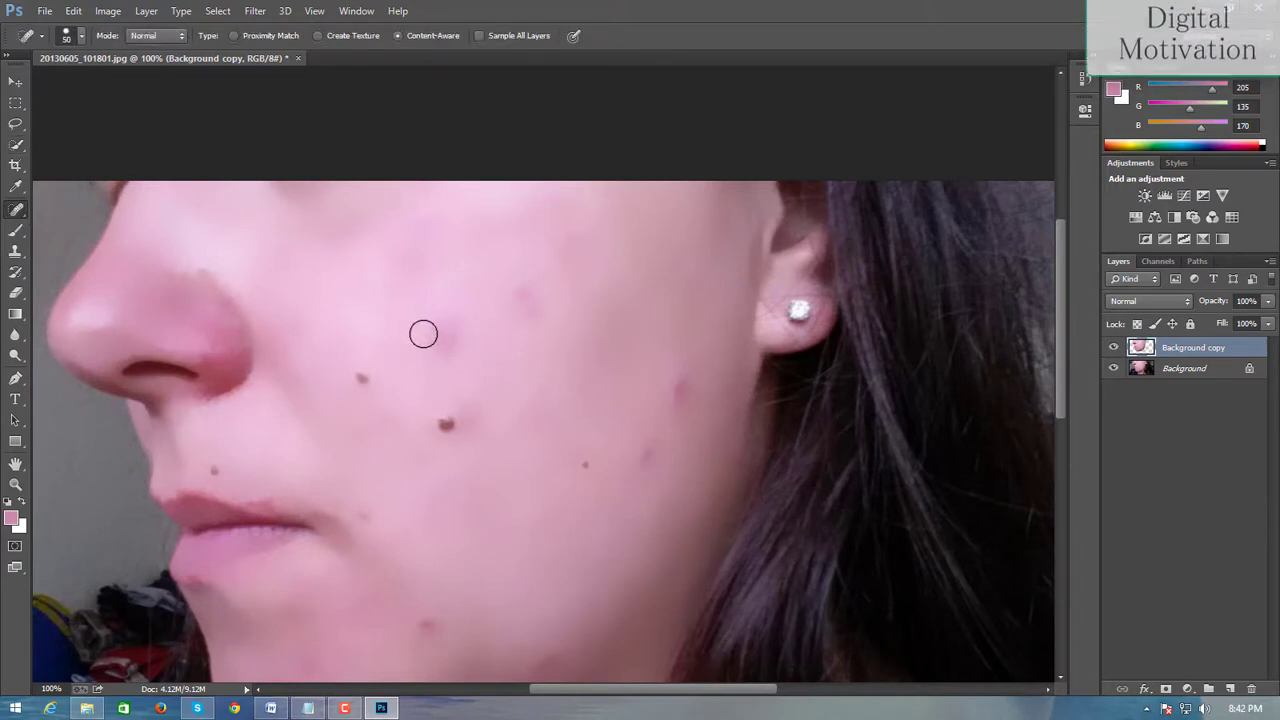
{"action": "key", "text": "bracketright"}
{"action": "key", "text": "bracketright"}
{"action": "key", "text": "bracketright"}
{"action": "left_click", "coordinate": [434, 334]}
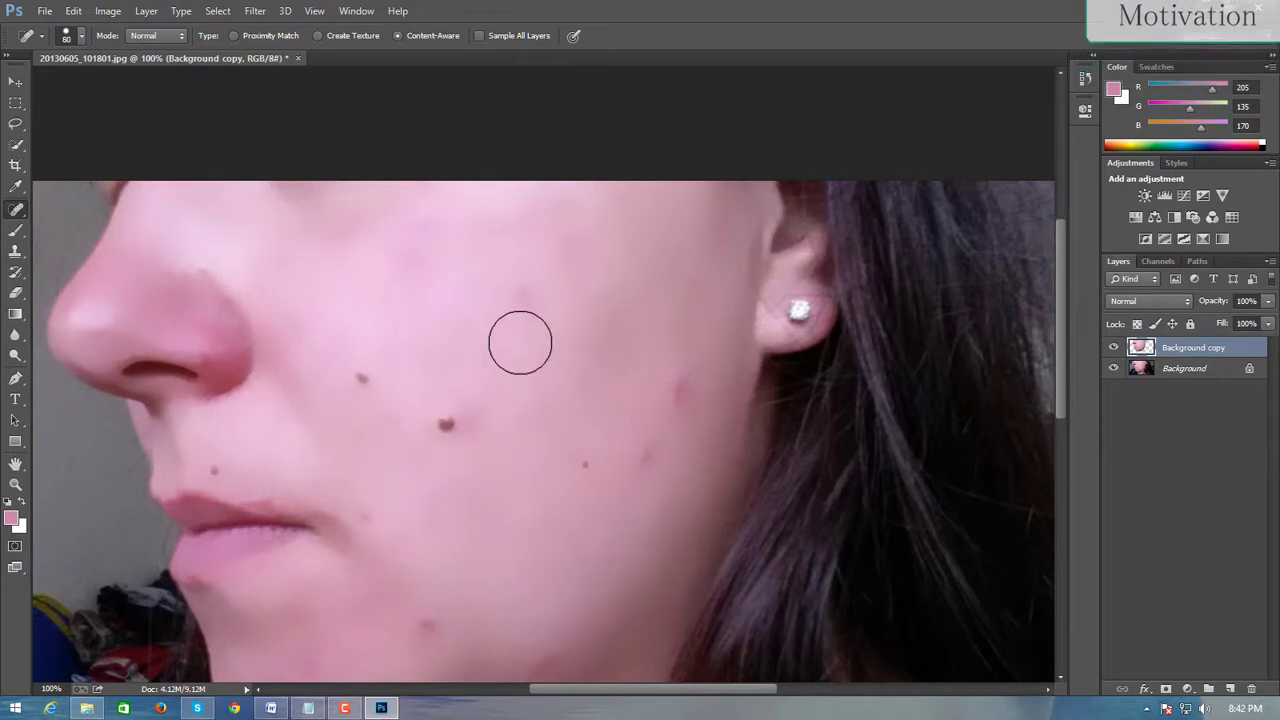
{"action": "left_click", "coordinate": [514, 300]}
{"action": "left_click", "coordinate": [363, 375]}
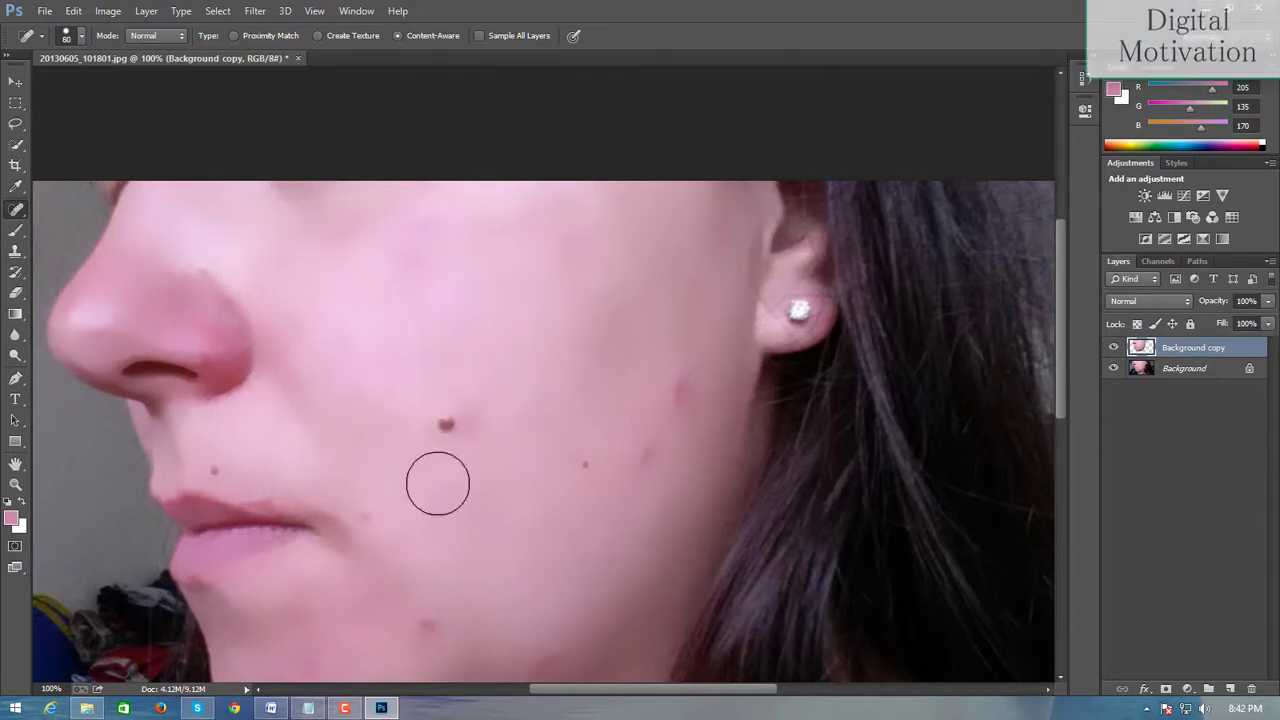
{"action": "left_click", "coordinate": [451, 427]}
{"action": "left_click", "coordinate": [580, 467]}
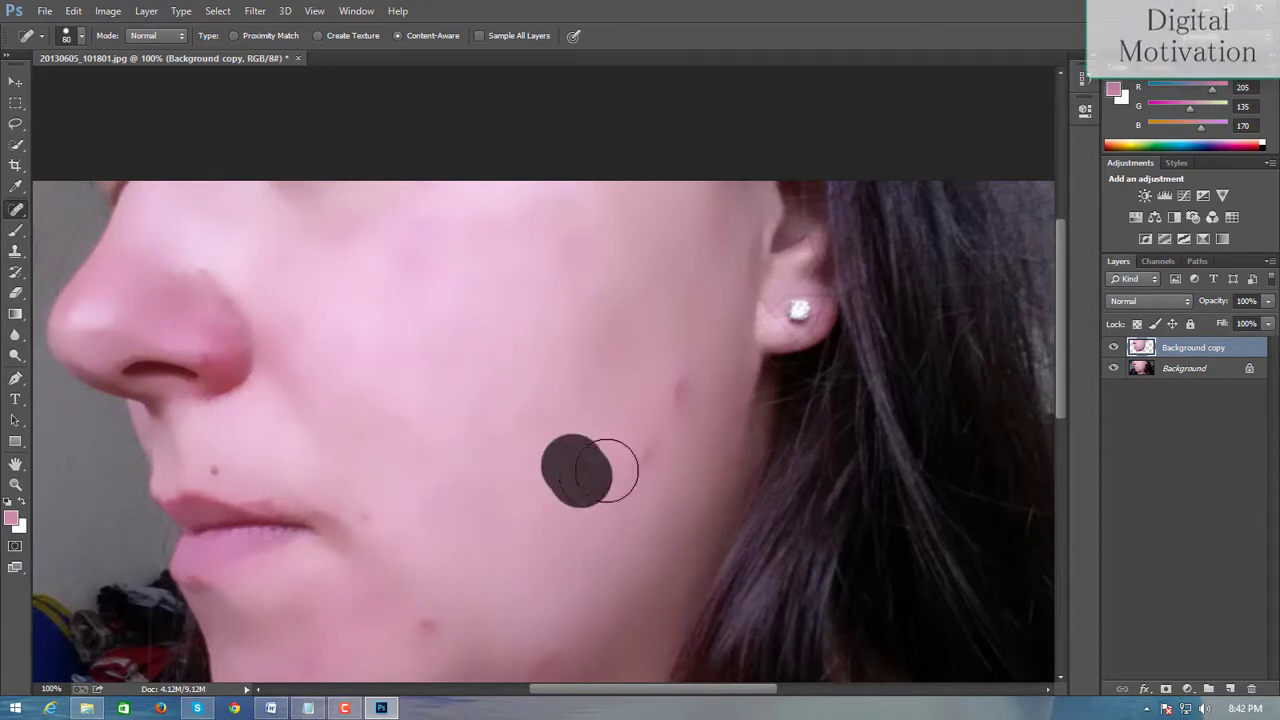
{"action": "left_click", "coordinate": [662, 376]}
{"action": "left_click", "coordinate": [647, 452]}
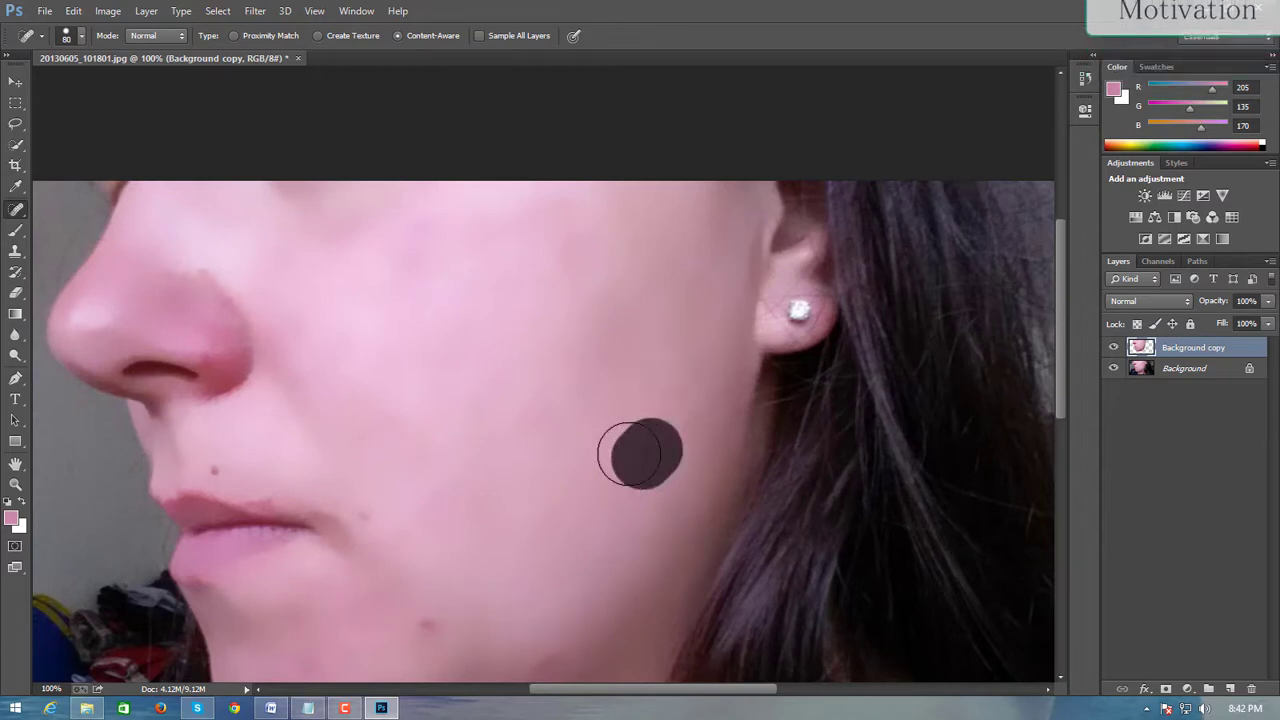
Heal the blemish near the chin and smooth the one along the jawline.
{"action": "scroll", "coordinate": [415, 492], "scroll_direction": "down", "scroll_amount": 2}
{"action": "scroll", "coordinate": [419, 495], "scroll_direction": "down", "scroll_amount": 2}
{"action": "left_click", "coordinate": [423, 512]}
{"action": "scroll", "coordinate": [523, 471], "scroll_direction": "down", "scroll_amount": 2}
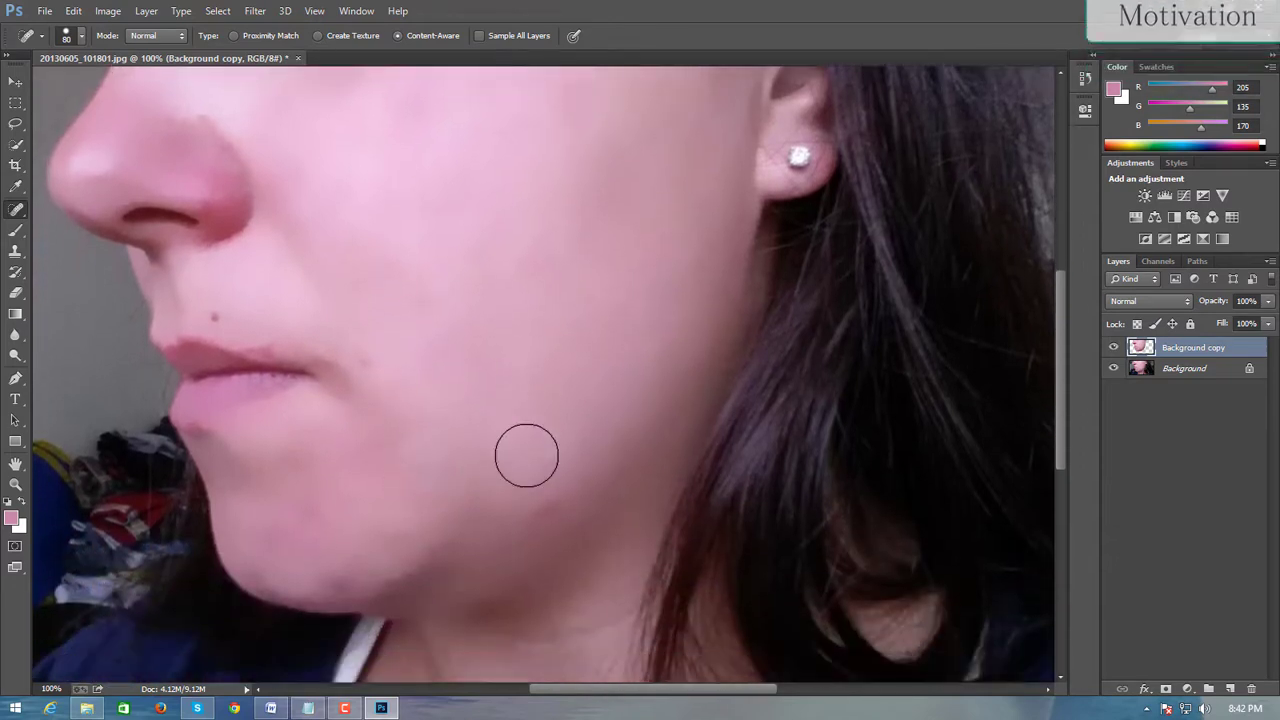
{"action": "scroll", "coordinate": [520, 460], "scroll_direction": "down", "scroll_amount": 2}
{"action": "left_click_drag", "start_coordinate": [351, 512], "coordinate": [420, 488]}
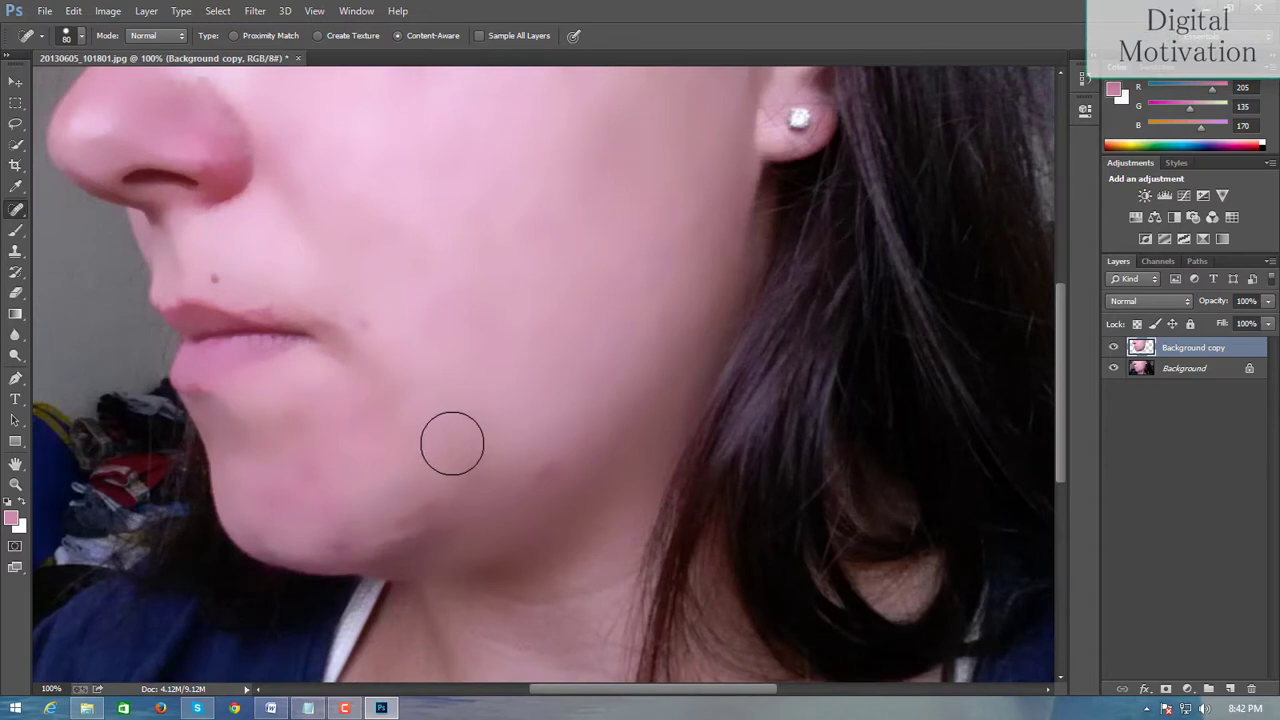
At brush size 35, heal the jaw mark, spot below the jaw, chin spots and lip corner.
{"action": "key", "text": "bracketleft"}
{"action": "key", "text": "bracketleft"}
{"action": "key", "text": "bracketleft"}
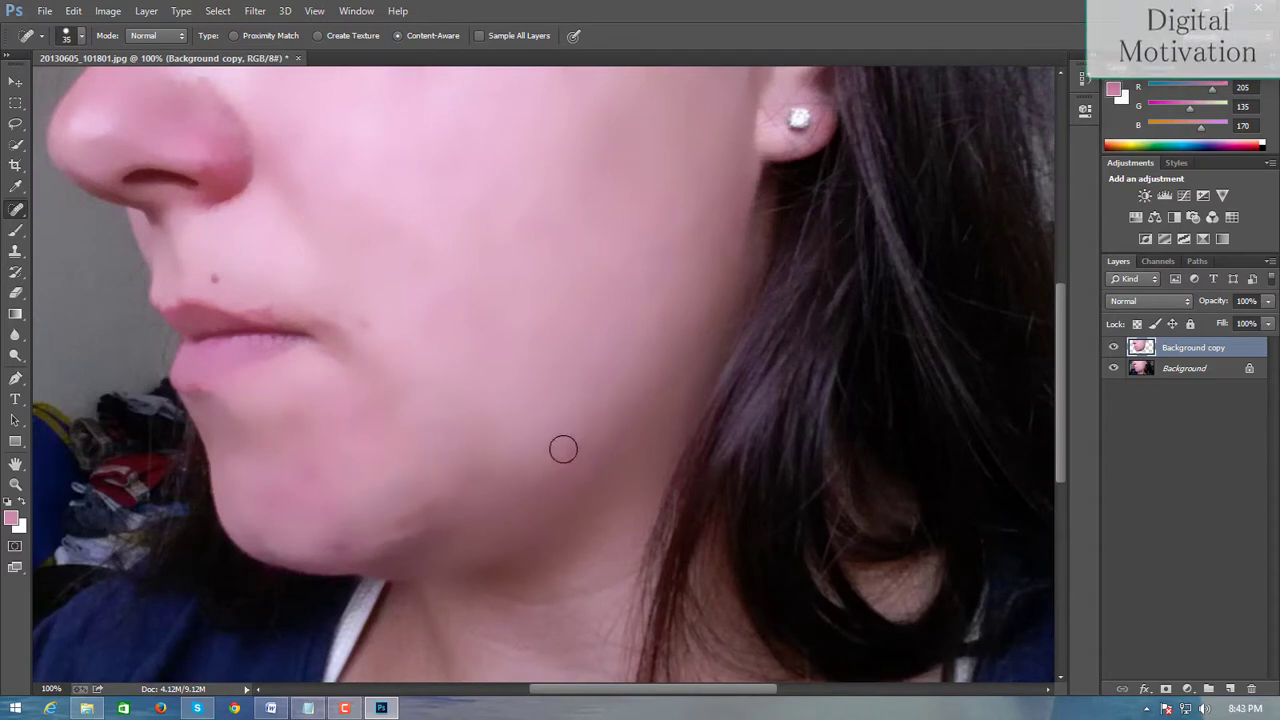
{"action": "left_click_drag", "start_coordinate": [435, 497], "coordinate": [385, 514]}
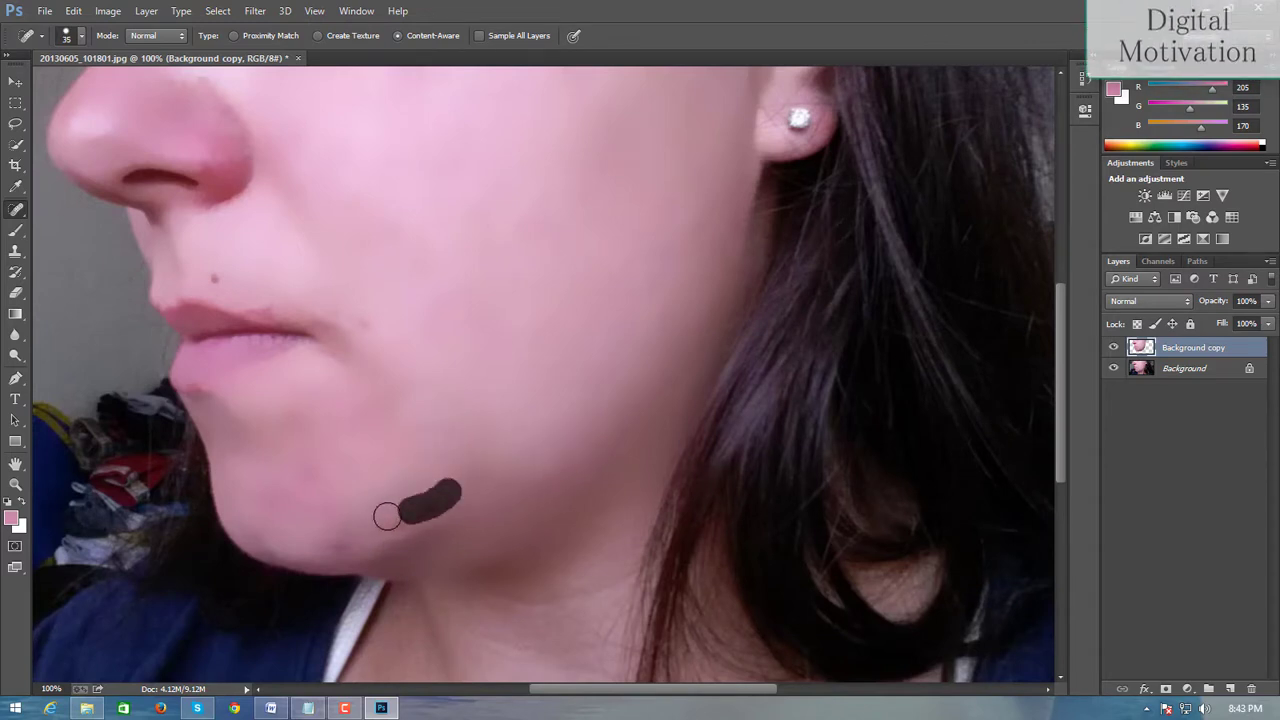
{"action": "left_click", "coordinate": [329, 543]}
{"action": "mouse_move", "coordinate": [200, 400]}
{"action": "left_mouse_down"}
{"action": "mouse_move", "coordinate": [224, 420]}
{"action": "mouse_move", "coordinate": [305, 421]}
{"action": "left_mouse_up"}
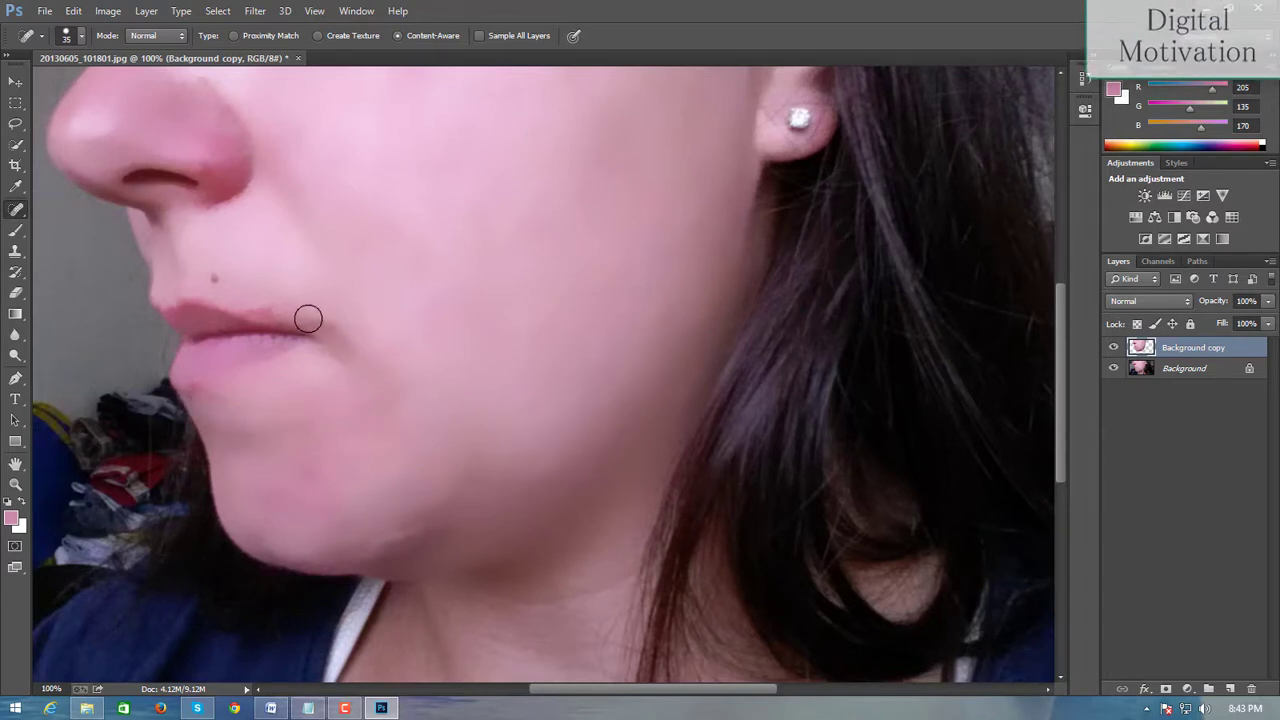
{"action": "left_click_drag", "start_coordinate": [335, 340], "coordinate": [345, 350]}
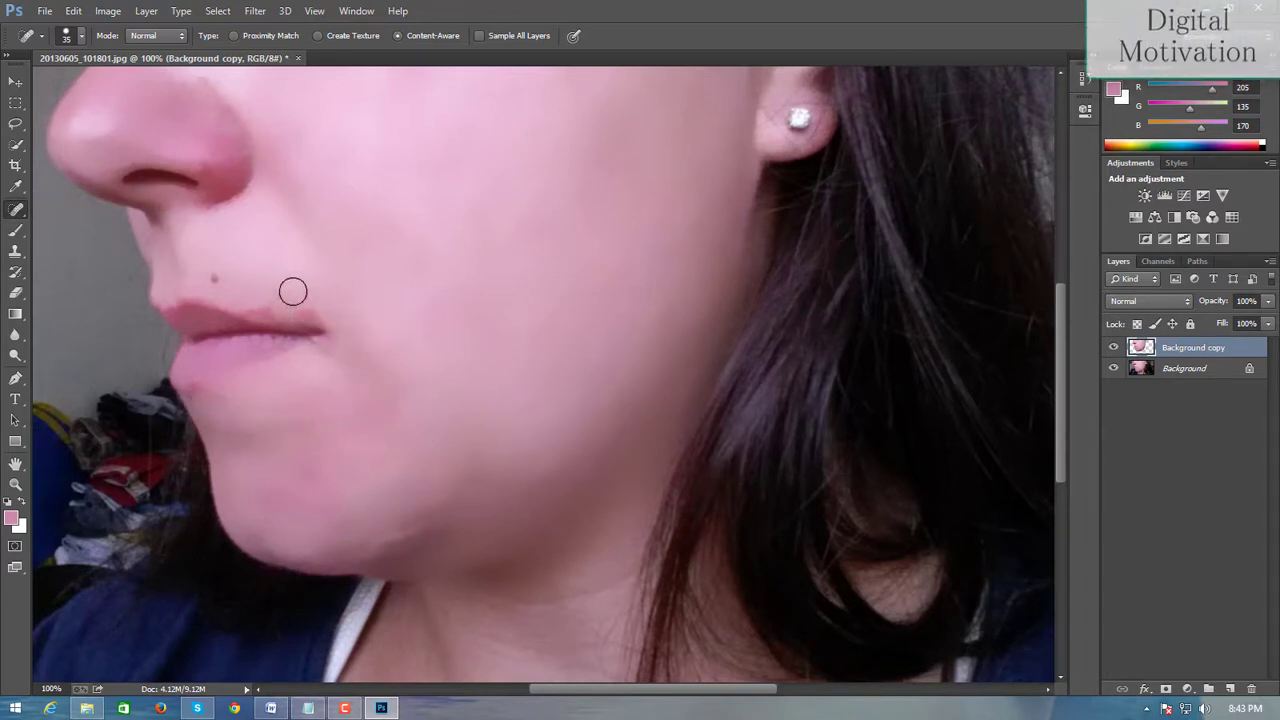
Zoom the view to 200% and pan over to the nose.
{"action": "scroll", "coordinate": [474, 289], "scroll_direction": "up", "scroll_amount": 2}
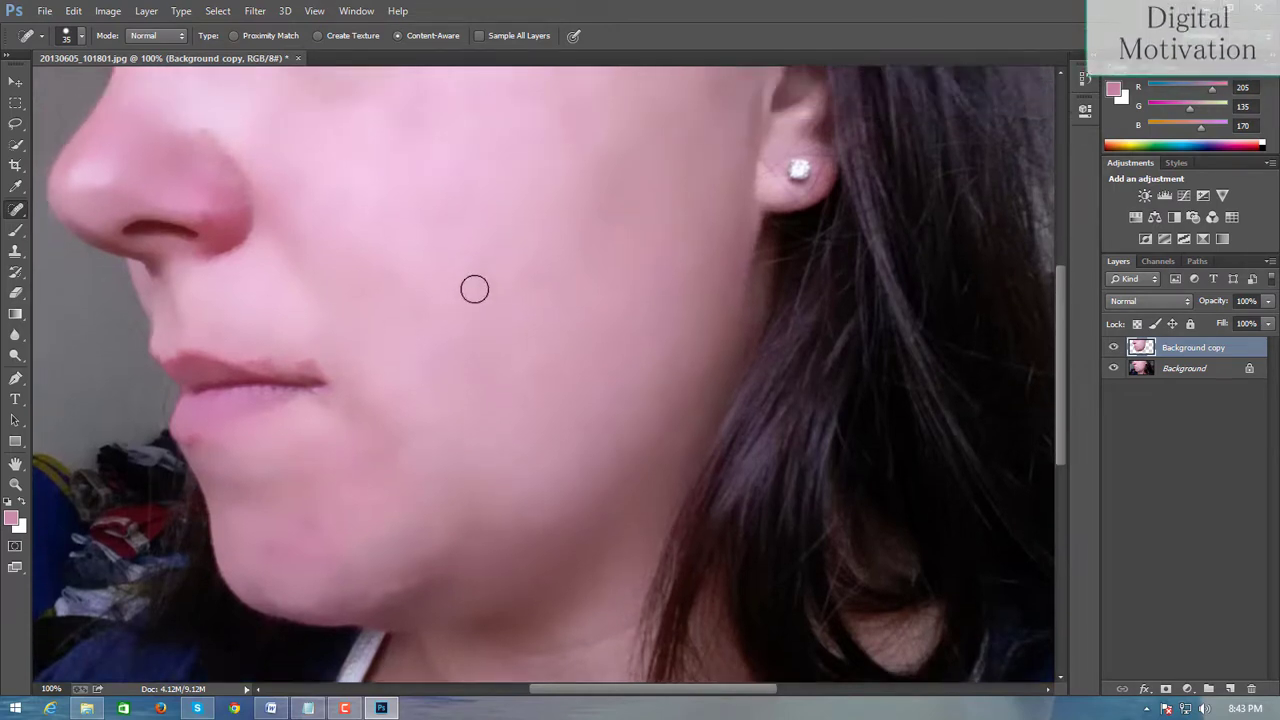
{"action": "scroll", "coordinate": [494, 289], "scroll_direction": "up", "scroll_amount": 4}
{"action": "scroll", "coordinate": [313, 325], "scroll_direction": "up", "scroll_amount": 2}
{"action": "scroll", "coordinate": [476, 341], "scroll_direction": "down", "scroll_amount": 2}
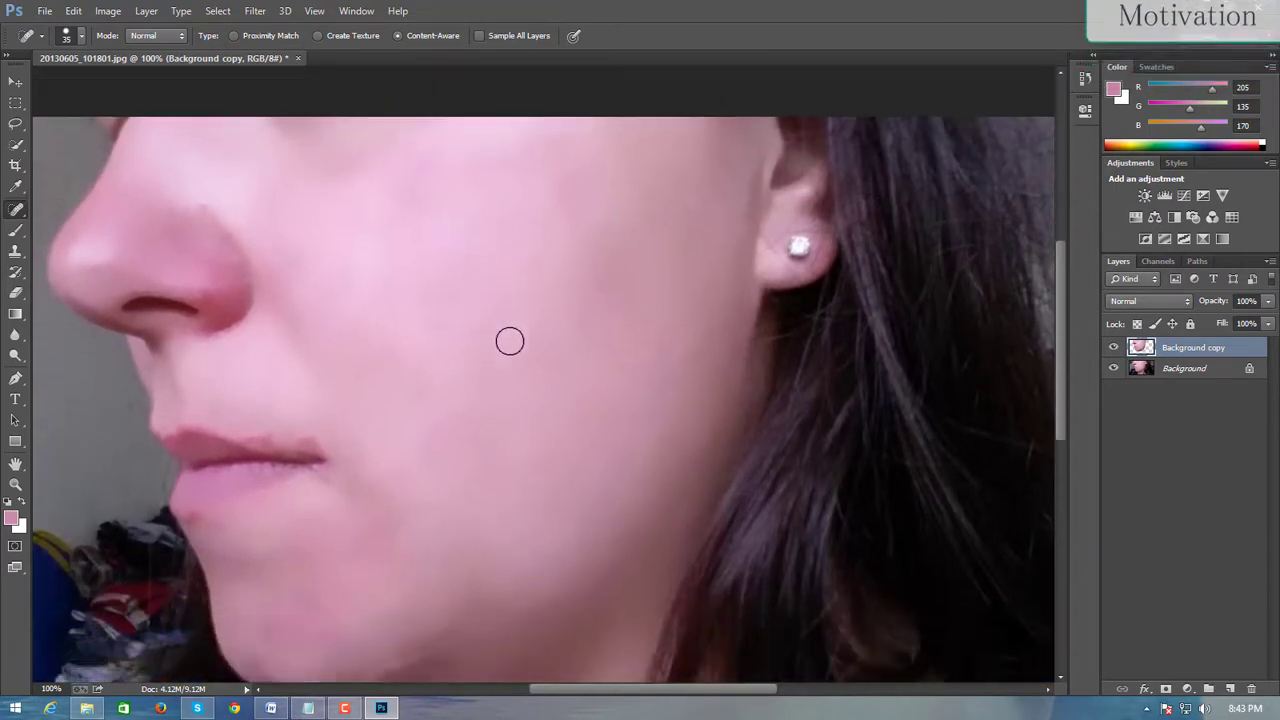
{"action": "scroll", "coordinate": [351, 329], "scroll_direction": "down", "scroll_amount": 2}
{"action": "key", "text": "ctrl+plus"}
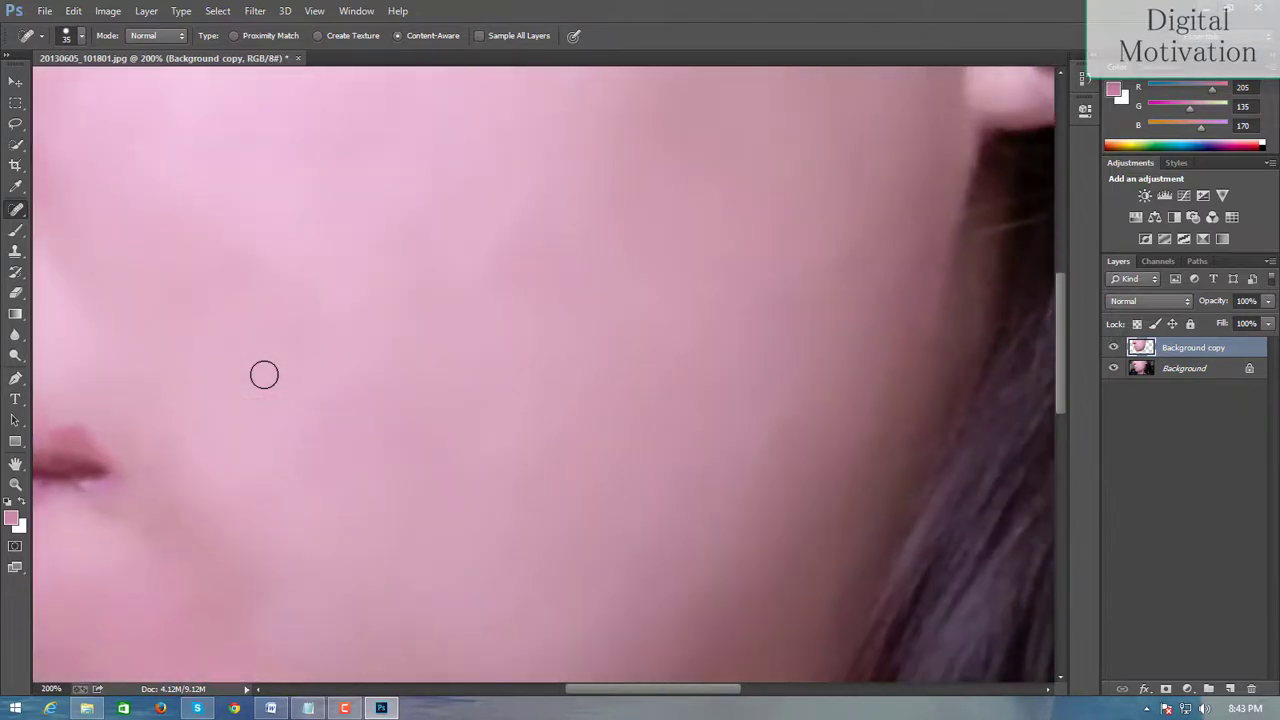
{"action": "left_click_drag", "start_coordinate": [177, 237], "coordinate": [671, 423]}
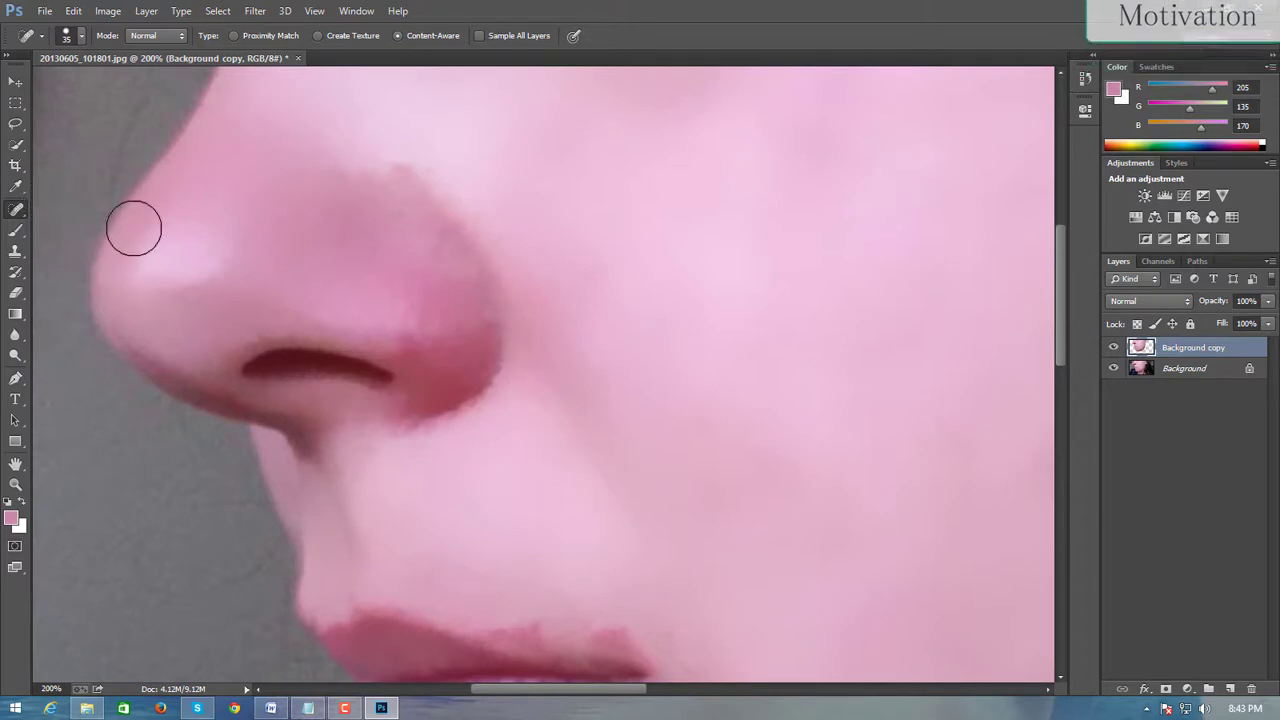
Quick-select a reddish patch on the nose side plus the highlight near the tip.
{"action": "left_click", "coordinate": [15, 148]}
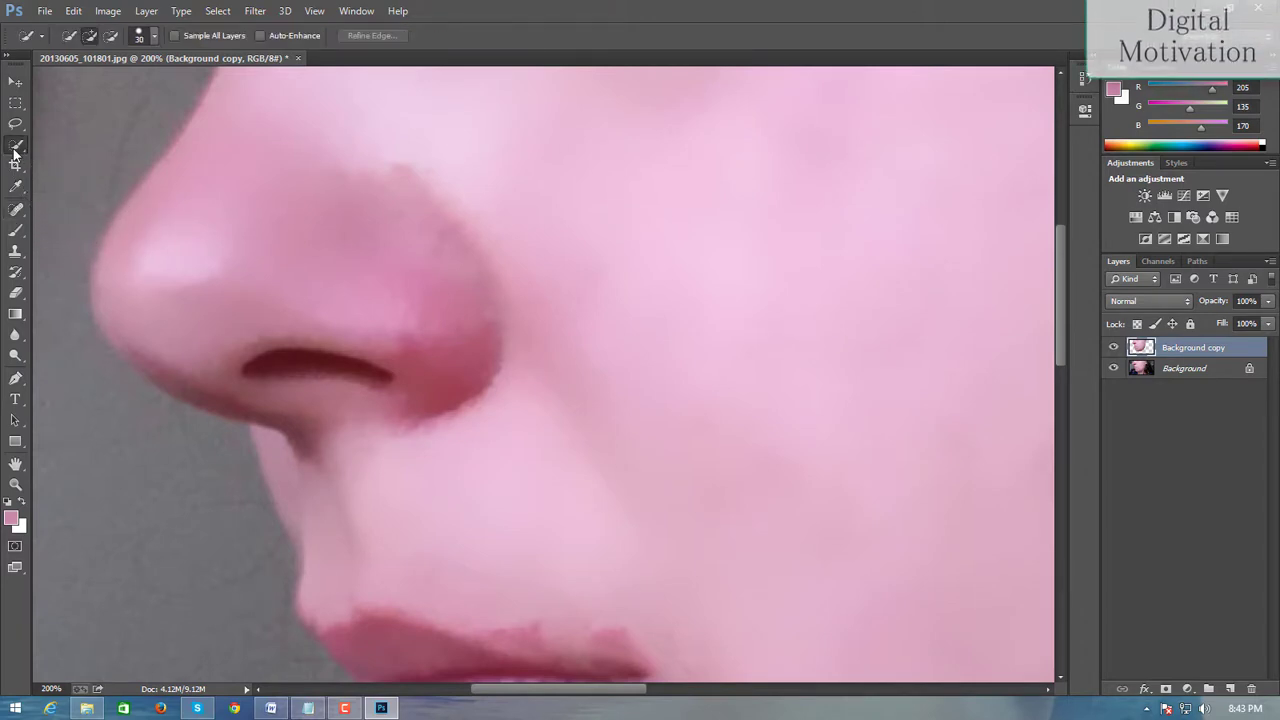
{"action": "left_click", "coordinate": [155, 36]}
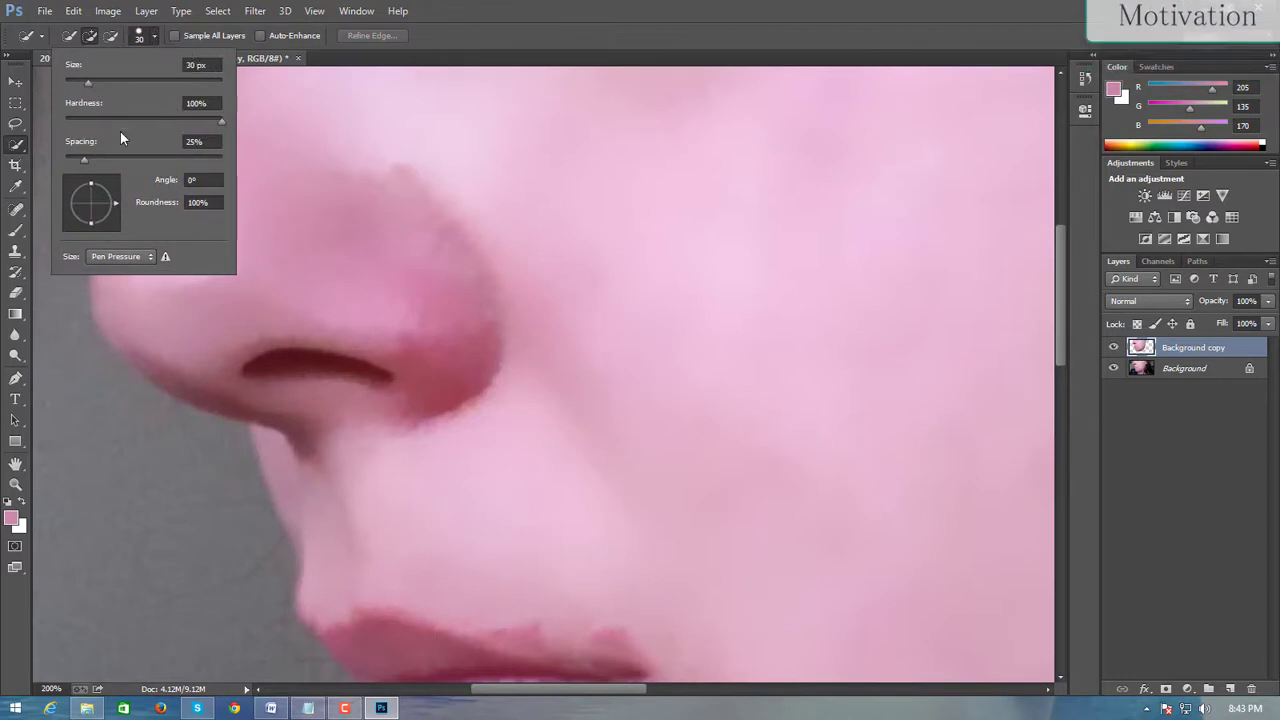
{"action": "left_click", "coordinate": [368, 258]}
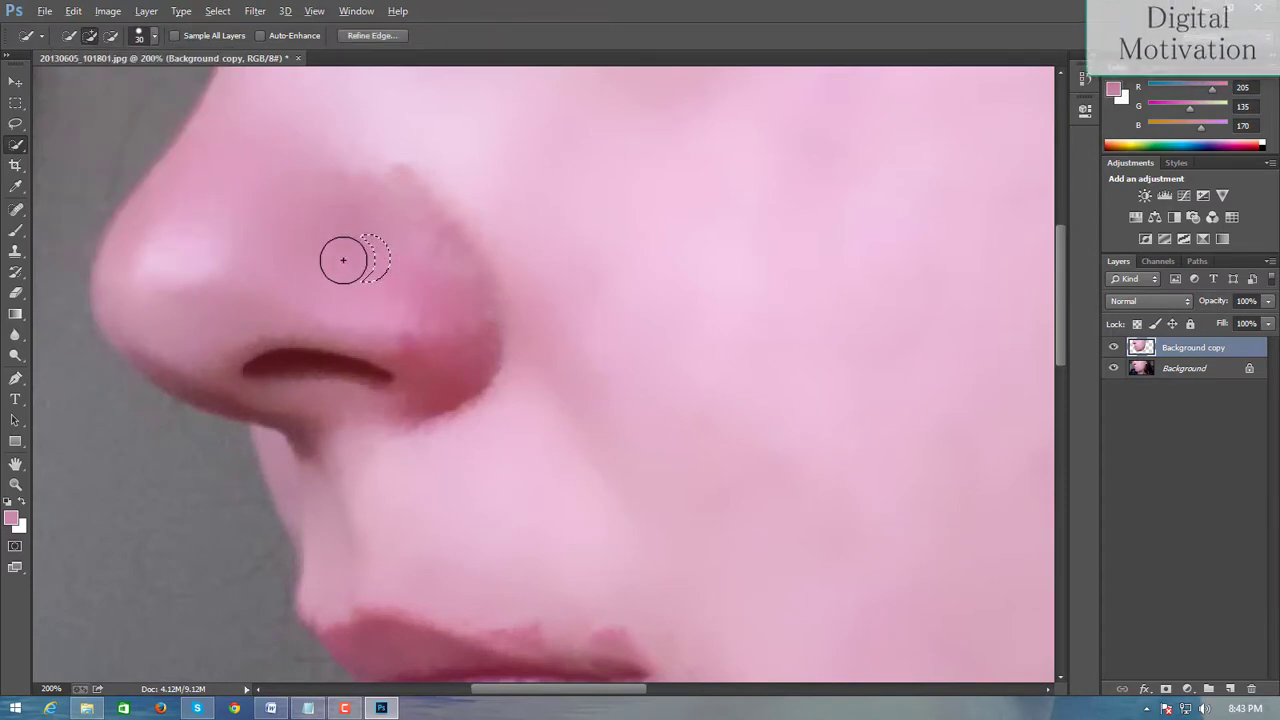
{"action": "left_click", "coordinate": [357, 246]}
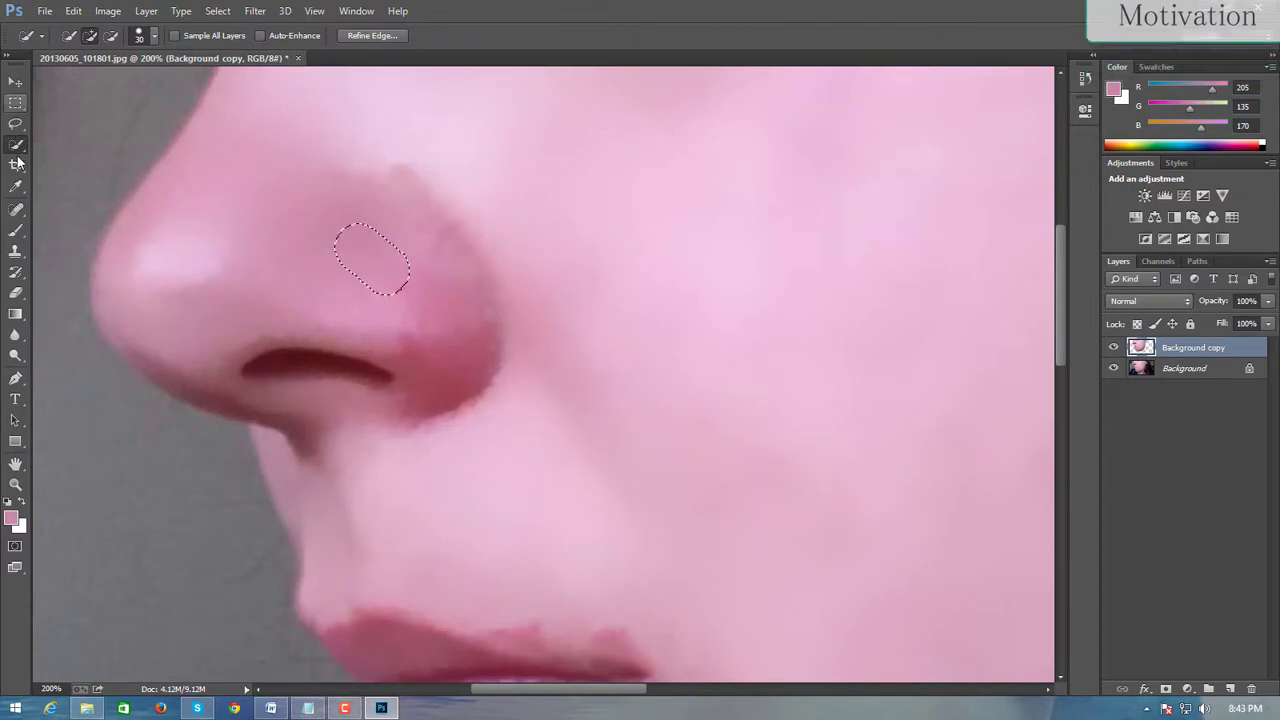
{"action": "left_click", "coordinate": [214, 242]}
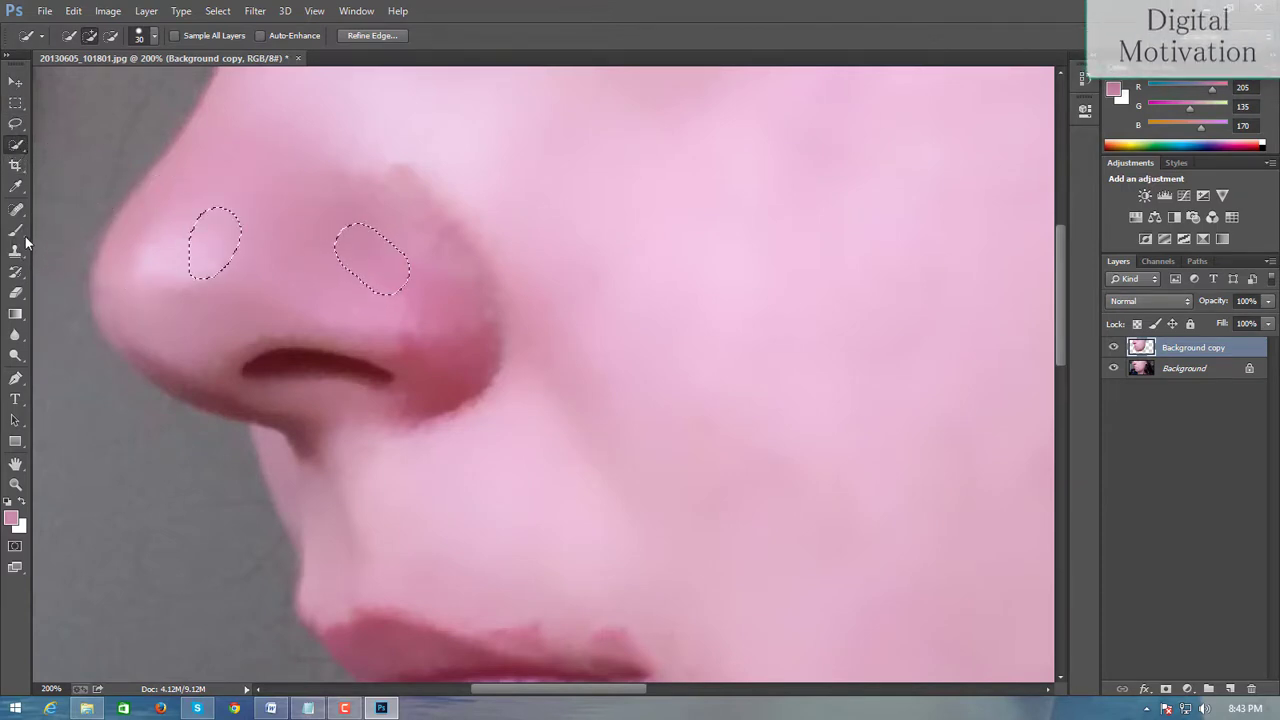
{"action": "left_click", "coordinate": [17, 232]}
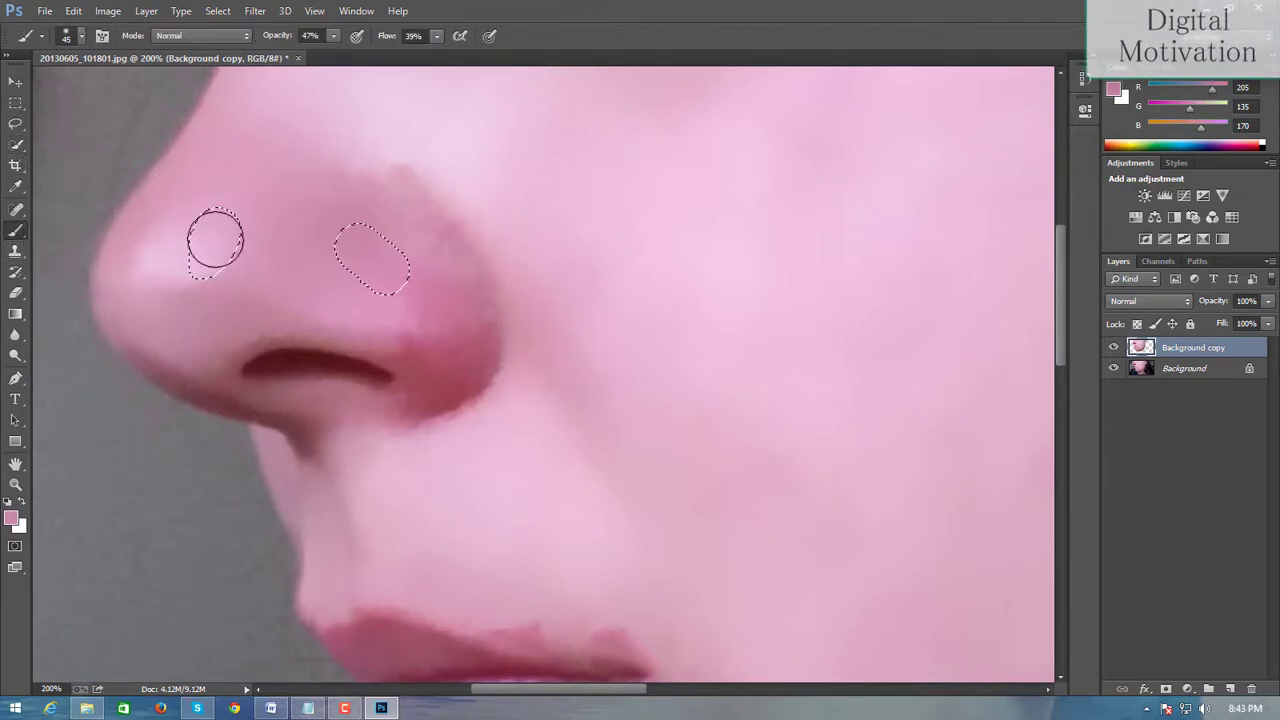
Paint lighter colour over the reddish nostril rim and darker pink up the nose bridge.
{"action": "left_click", "coordinate": [15, 102]}
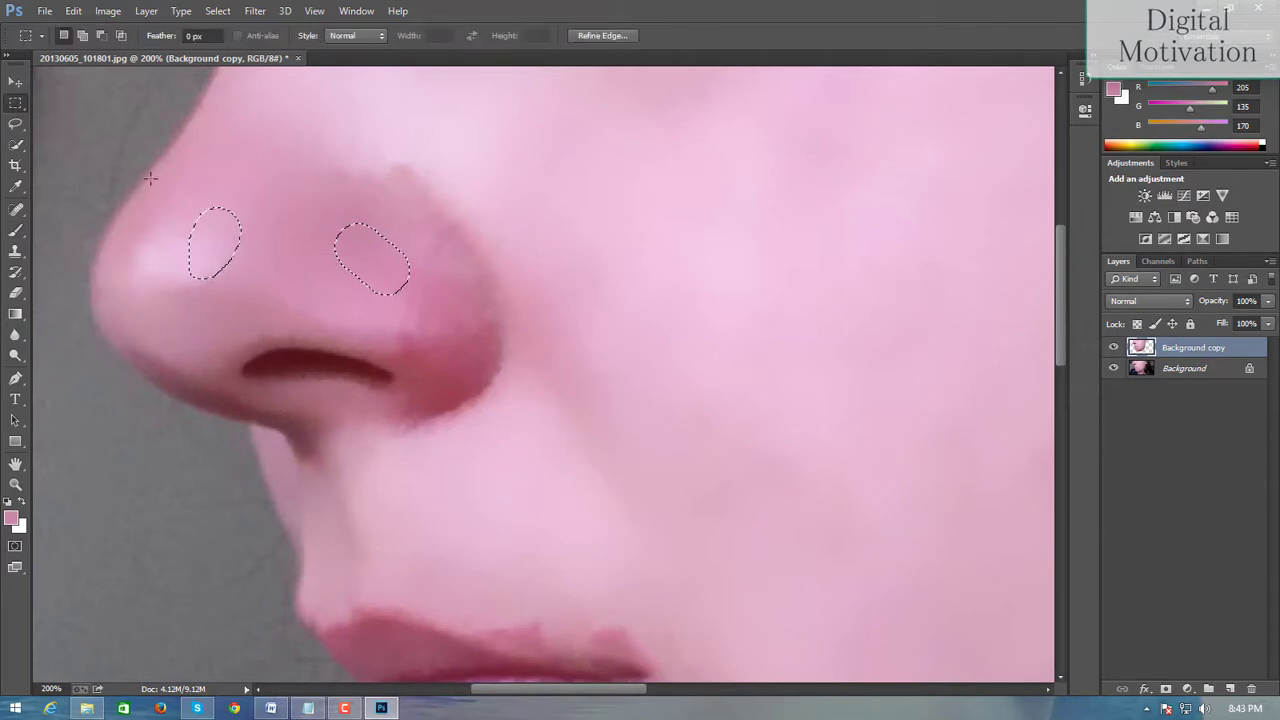
{"action": "left_click", "coordinate": [17, 232]}
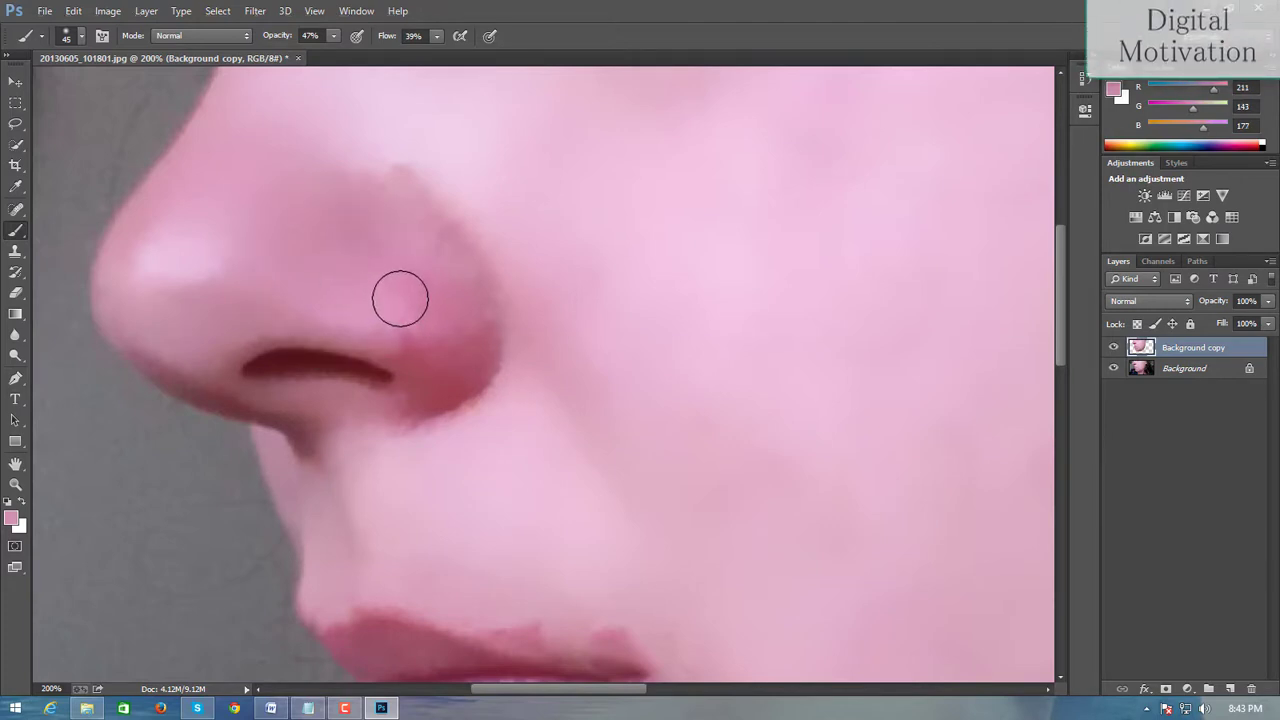
{"action": "mouse_move", "coordinate": [384, 323]}
{"action": "left_mouse_down"}
{"action": "mouse_move", "coordinate": [414, 354]}
{"action": "mouse_move", "coordinate": [457, 351]}
{"action": "left_mouse_up"}
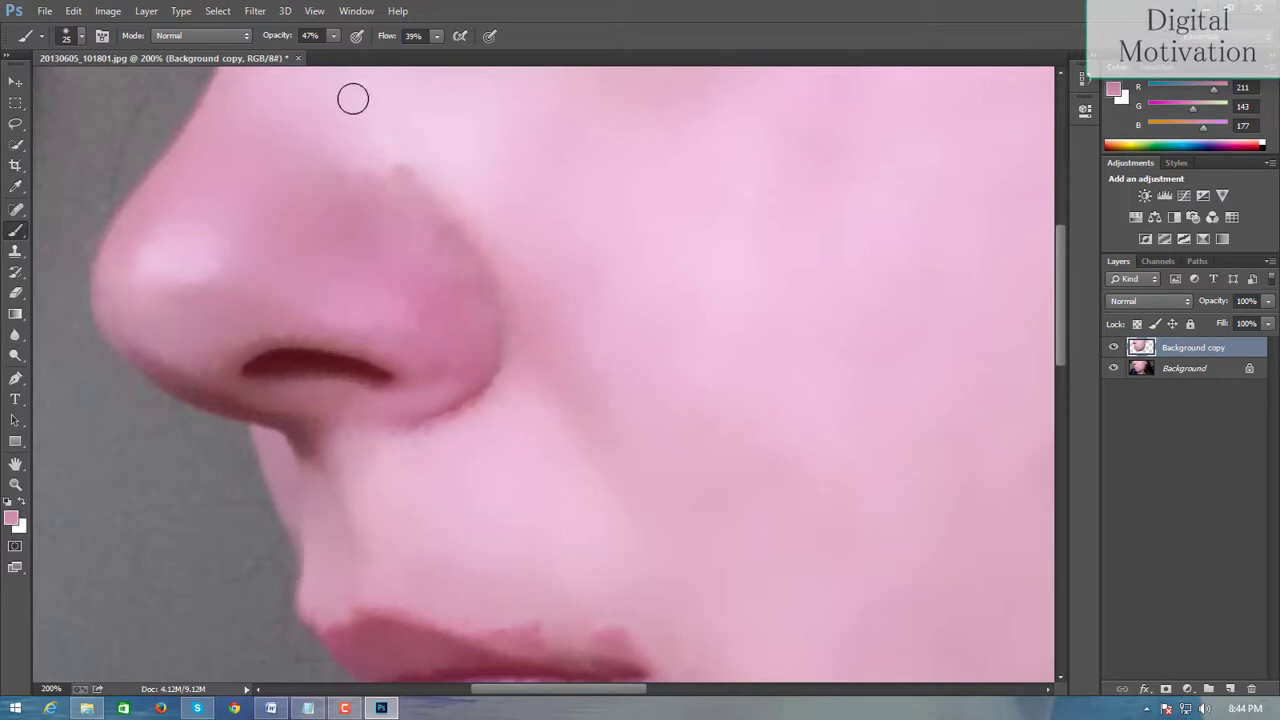
{"action": "left_click_drag", "start_coordinate": [353, 99], "coordinate": [357, 137]}
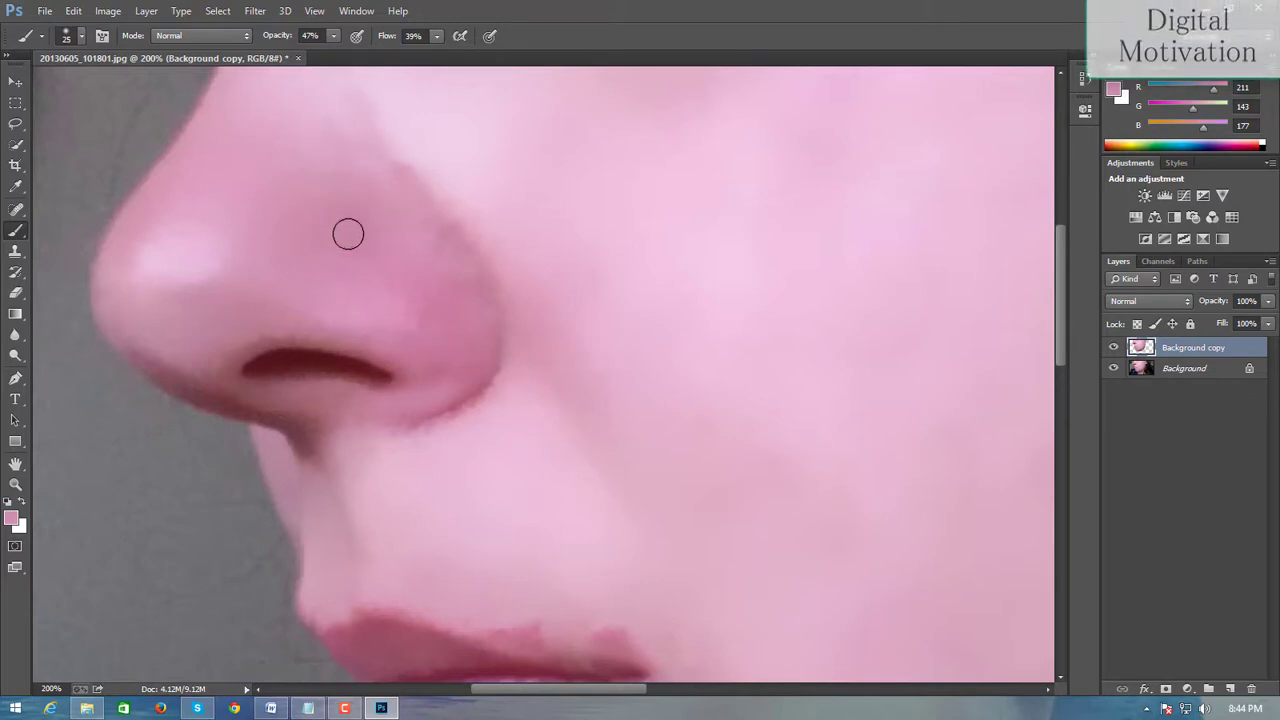
{"action": "mouse_move", "coordinate": [355, 217]}
{"action": "left_mouse_down"}
{"action": "mouse_move", "coordinate": [360, 123]}
{"action": "mouse_move", "coordinate": [346, 154]}
{"action": "left_mouse_up"}
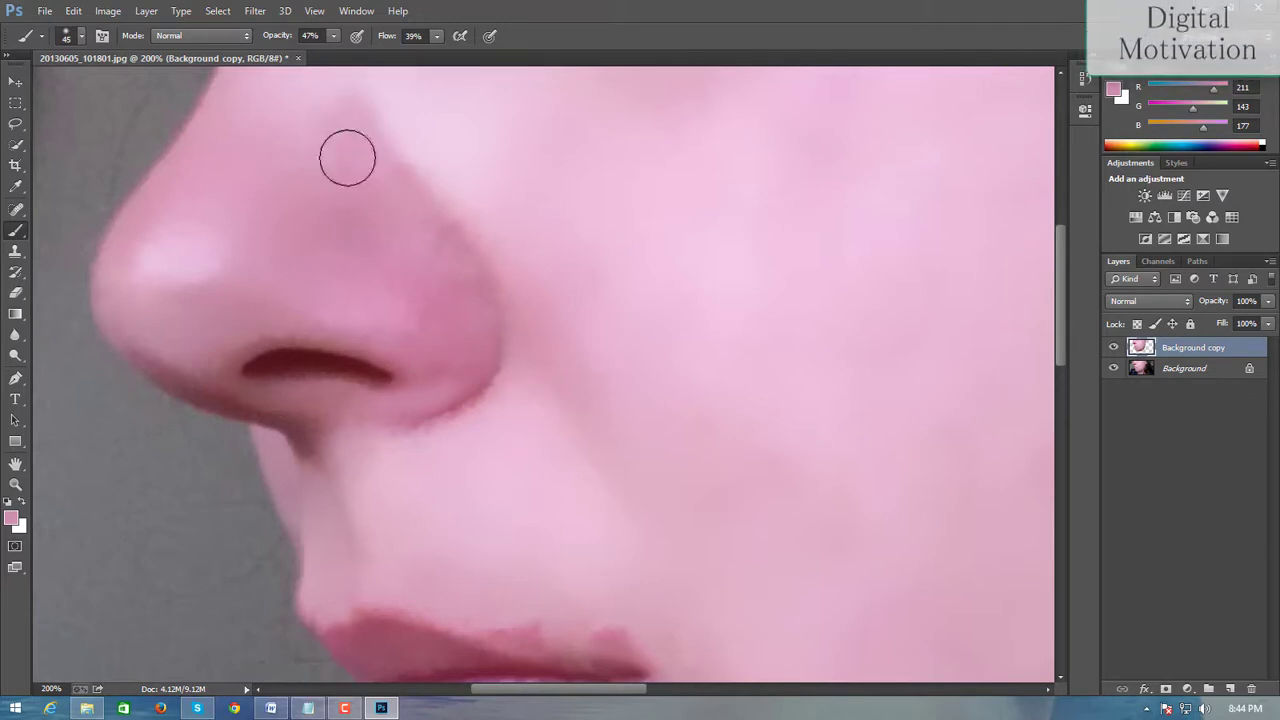
{"action": "key", "text": "ctrl+minus"}
{"action": "key", "text": "ctrl+minus"}
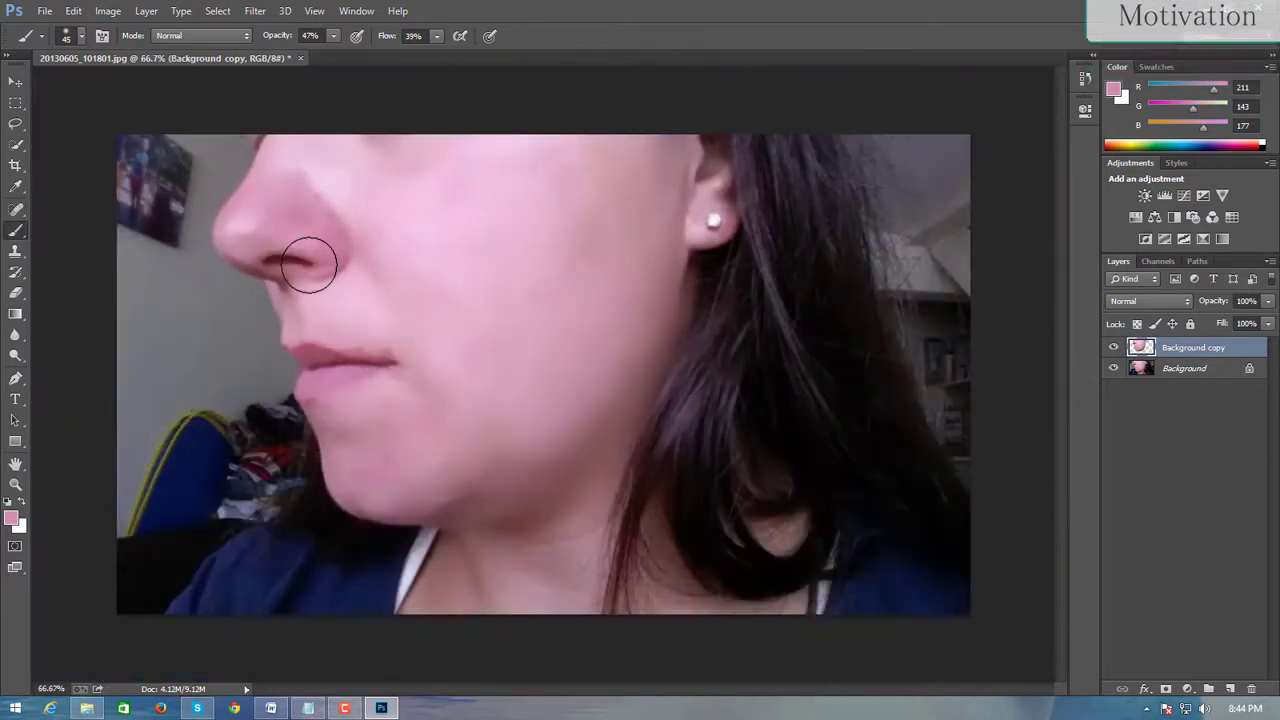
Toggle the Background copy layer to compare before and after, then zoom to the lips.
{"action": "left_click", "coordinate": [1115, 348]}
{"action": "left_click", "coordinate": [1115, 348]}
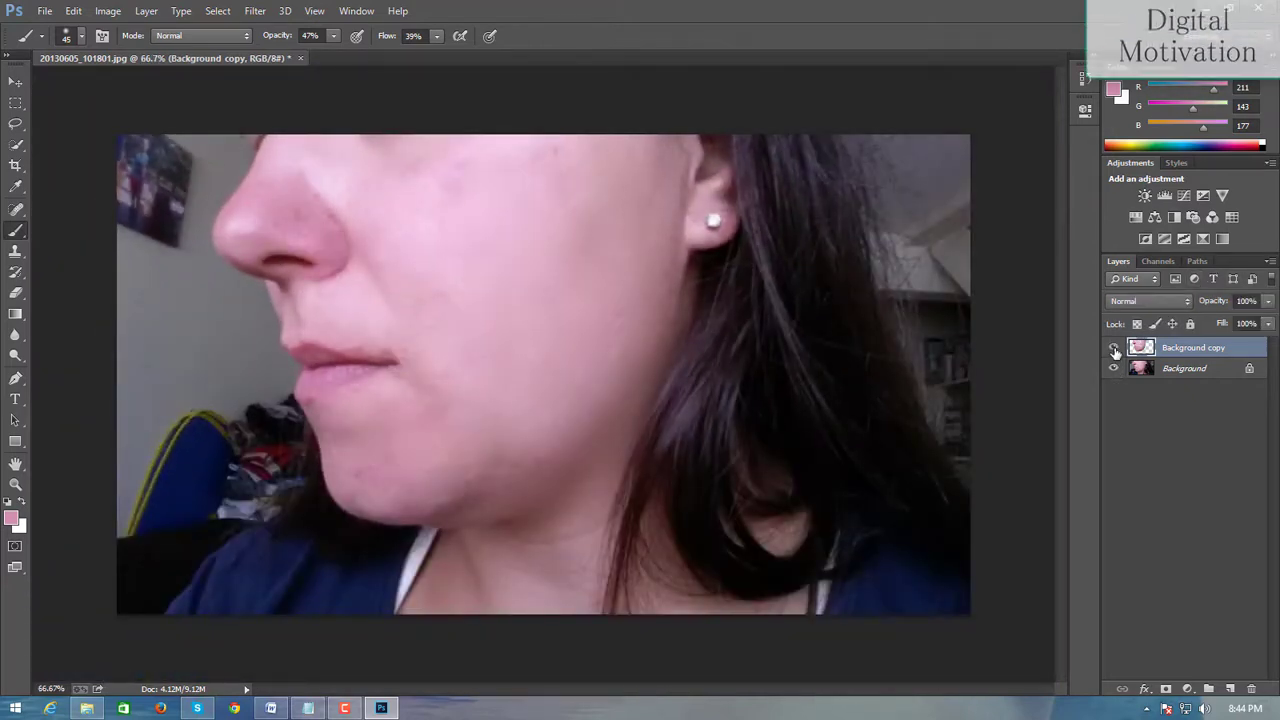
{"action": "left_click", "coordinate": [1115, 348]}
{"action": "left_click", "coordinate": [1115, 348]}
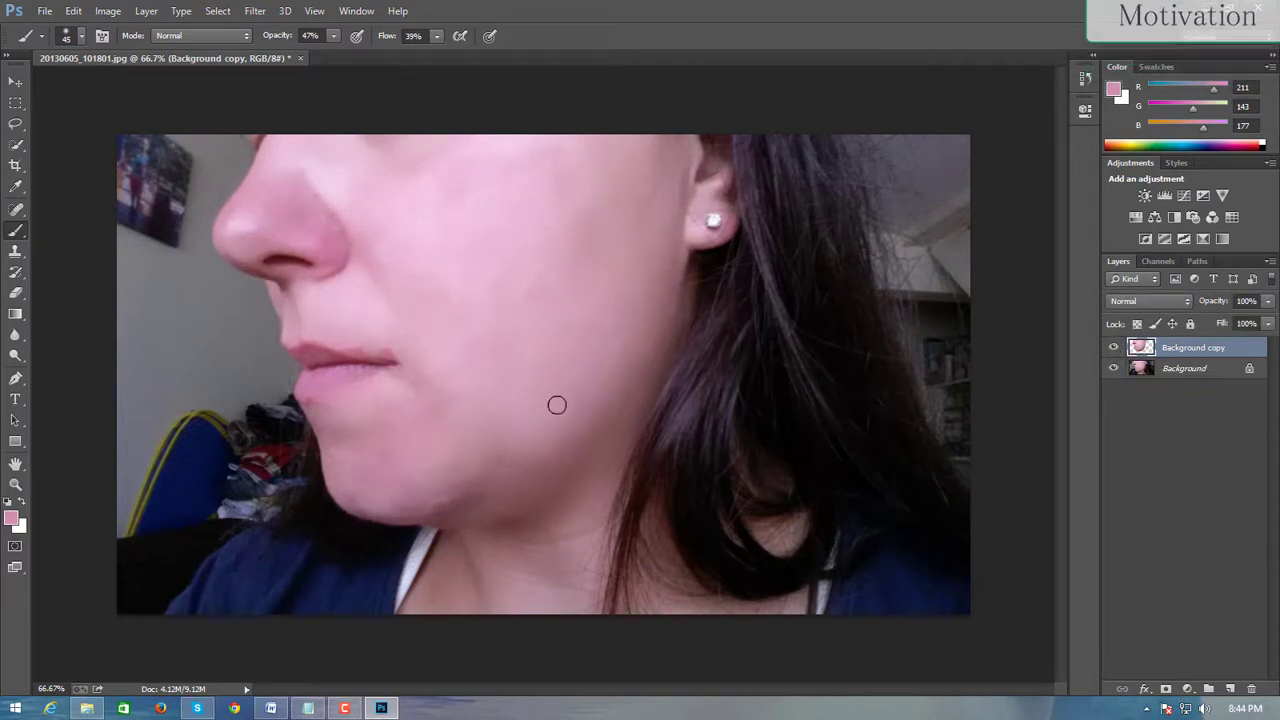
{"action": "key", "text": "ctrl+plus"}
{"action": "key", "text": "ctrl+plus"}
{"action": "key", "text": "ctrl+plus"}
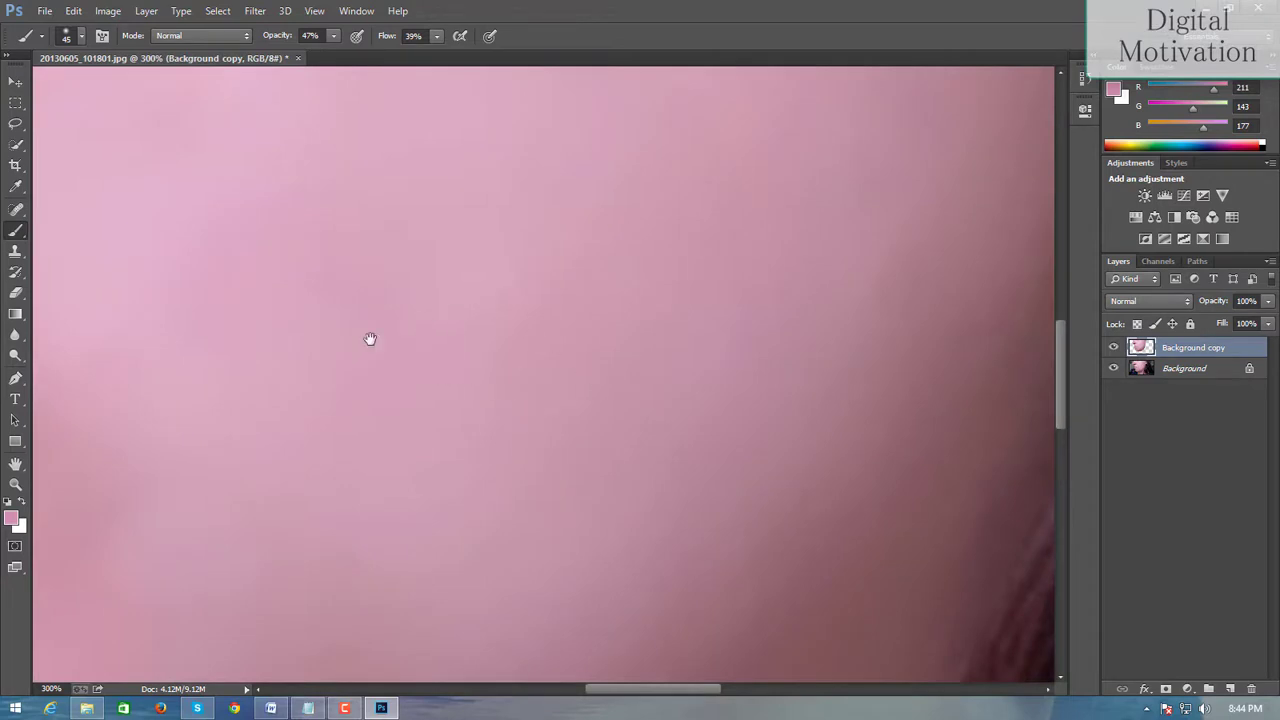
{"action": "left_click_drag", "start_coordinate": [370, 339], "coordinate": [504, 527]}
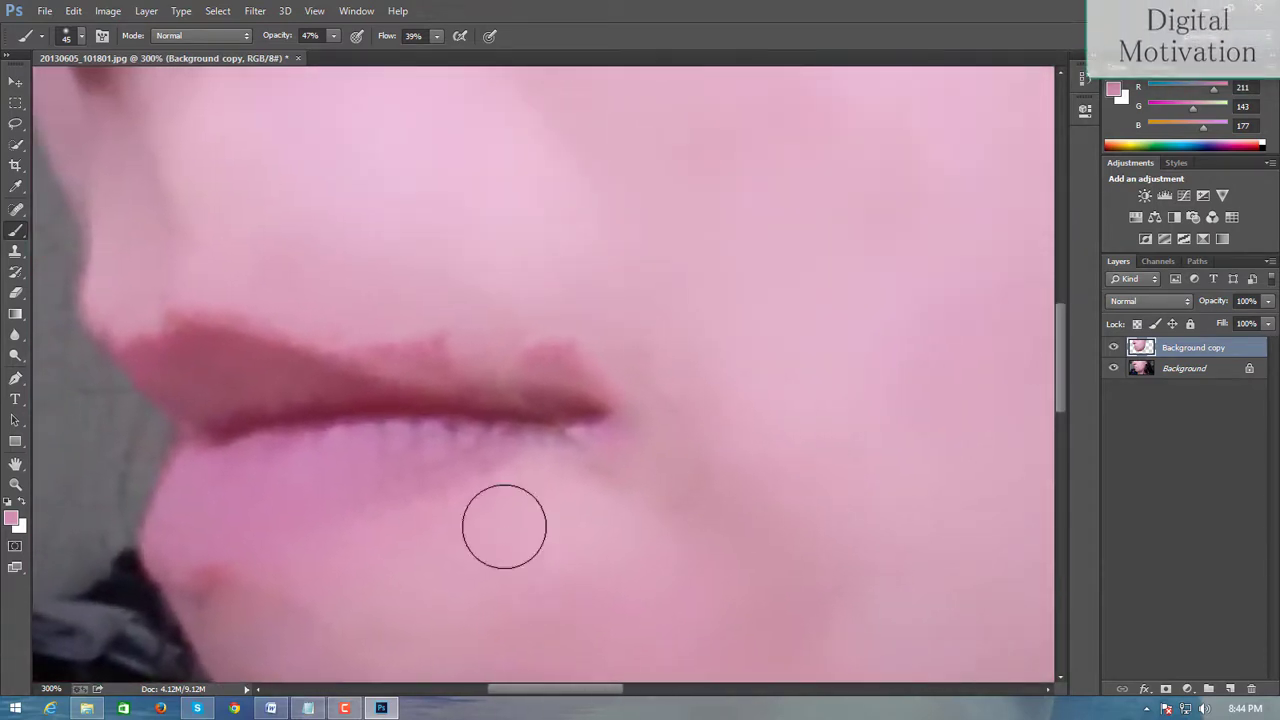
With a 31 px brush, paint skin pink over the upper-lip edge and lip red on the lower lip.
{"action": "right_click", "coordinate": [372, 271]}
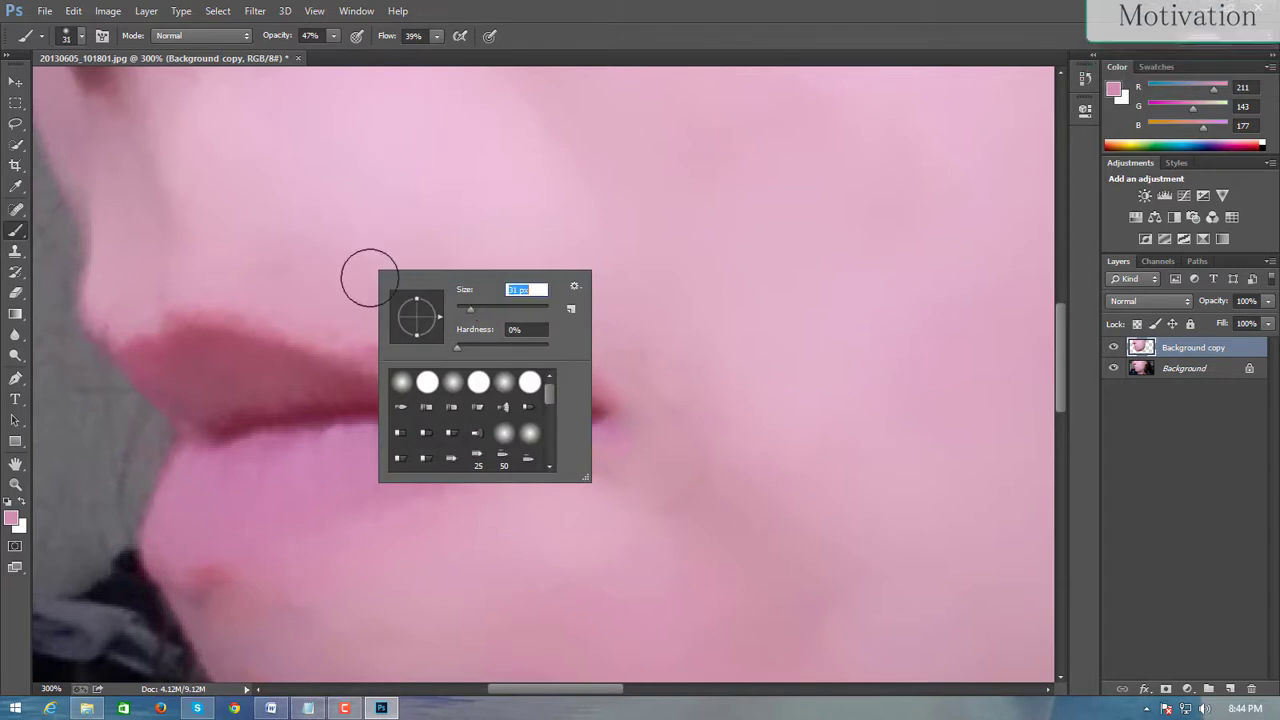
{"action": "left_click", "coordinate": [362, 278]}
{"action": "left_click", "coordinate": [343, 294], "text": "alt"}
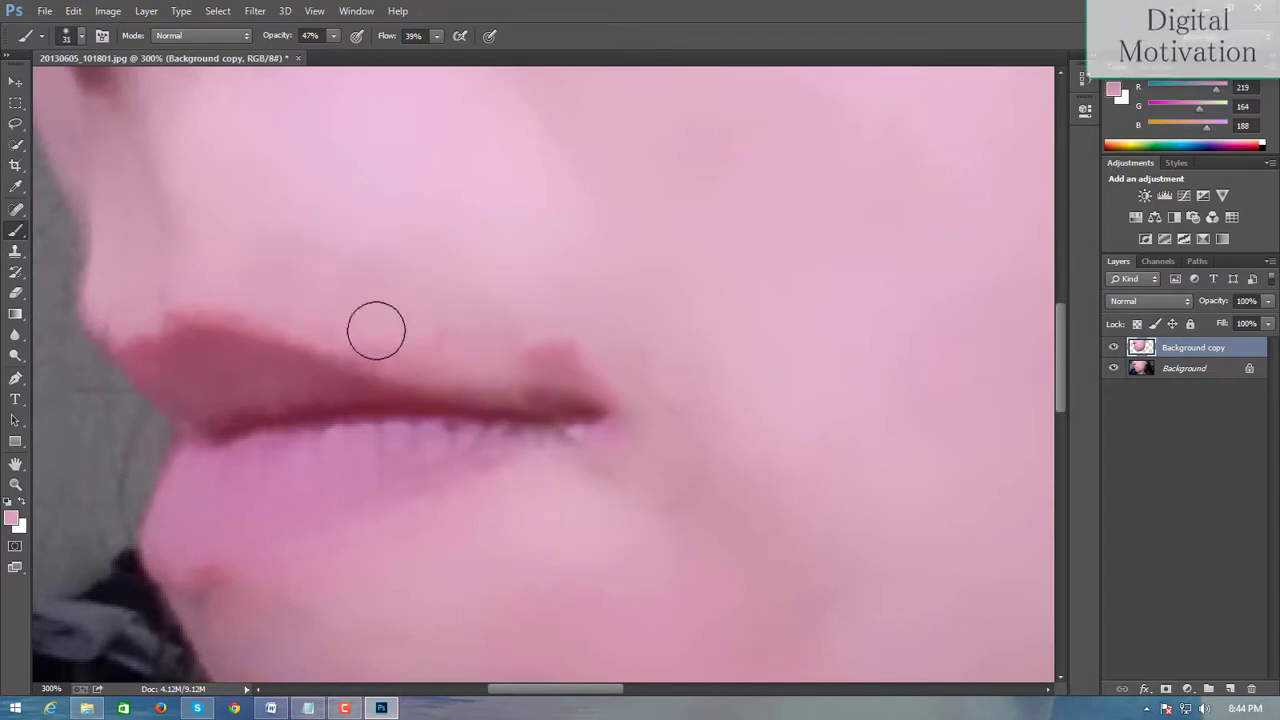
{"action": "mouse_move", "coordinate": [503, 365]}
{"action": "left_mouse_down"}
{"action": "mouse_move", "coordinate": [597, 386]}
{"action": "mouse_move", "coordinate": [506, 329]}
{"action": "mouse_move", "coordinate": [600, 380]}
{"action": "mouse_move", "coordinate": [618, 416]}
{"action": "mouse_move", "coordinate": [657, 403]}
{"action": "left_mouse_up"}
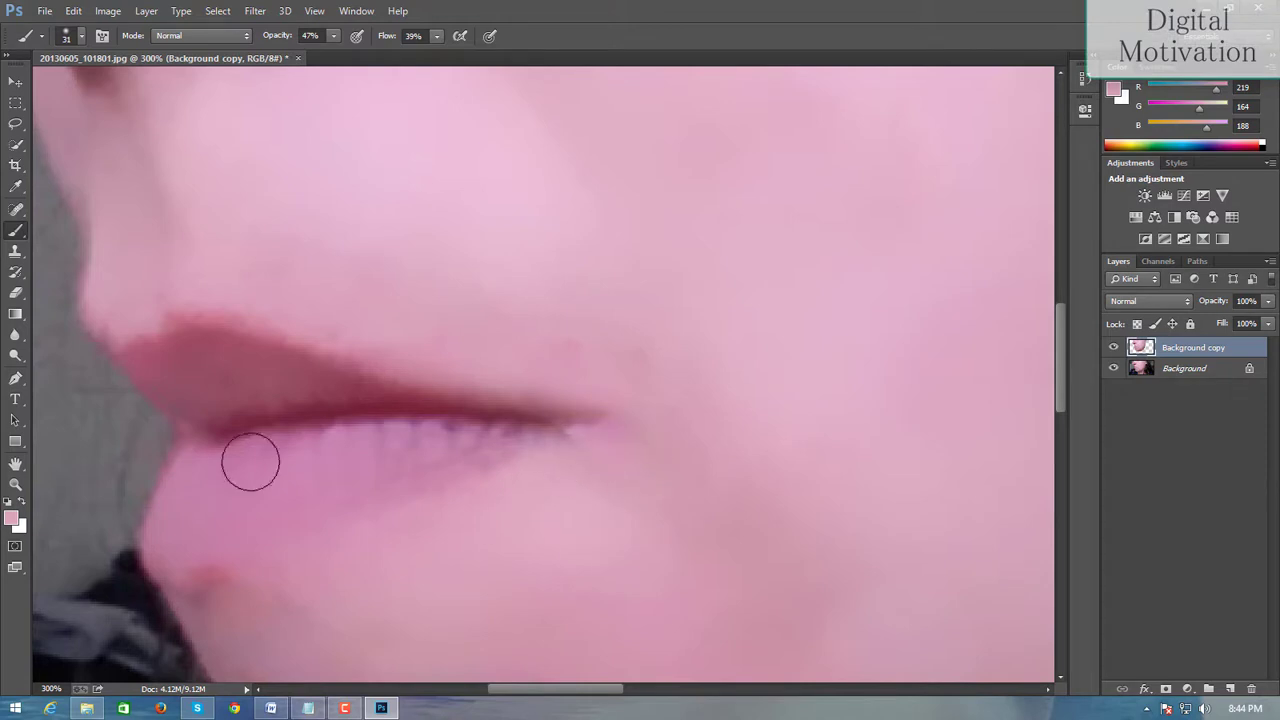
{"action": "left_click", "coordinate": [218, 400], "text": "alt"}
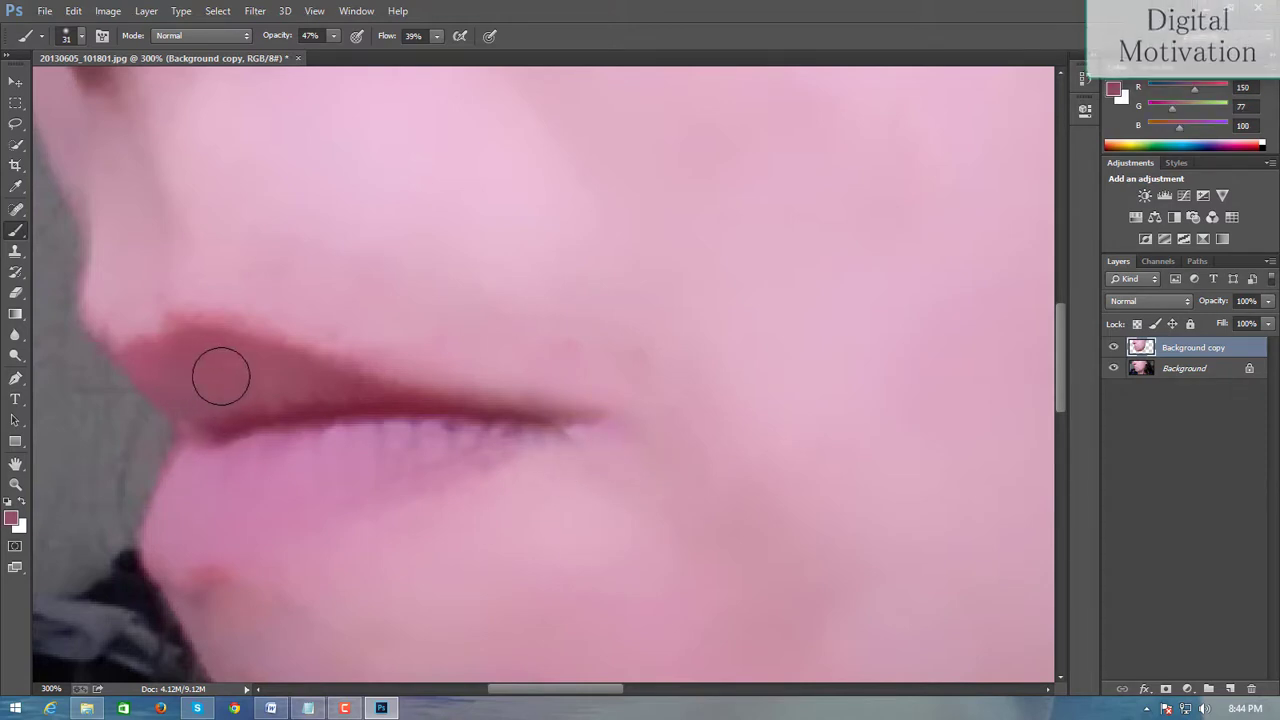
{"action": "mouse_move", "coordinate": [402, 404]}
{"action": "left_mouse_down"}
{"action": "mouse_move", "coordinate": [223, 463]}
{"action": "mouse_move", "coordinate": [437, 451]}
{"action": "mouse_move", "coordinate": [311, 480]}
{"action": "mouse_move", "coordinate": [251, 511]}
{"action": "left_mouse_up"}
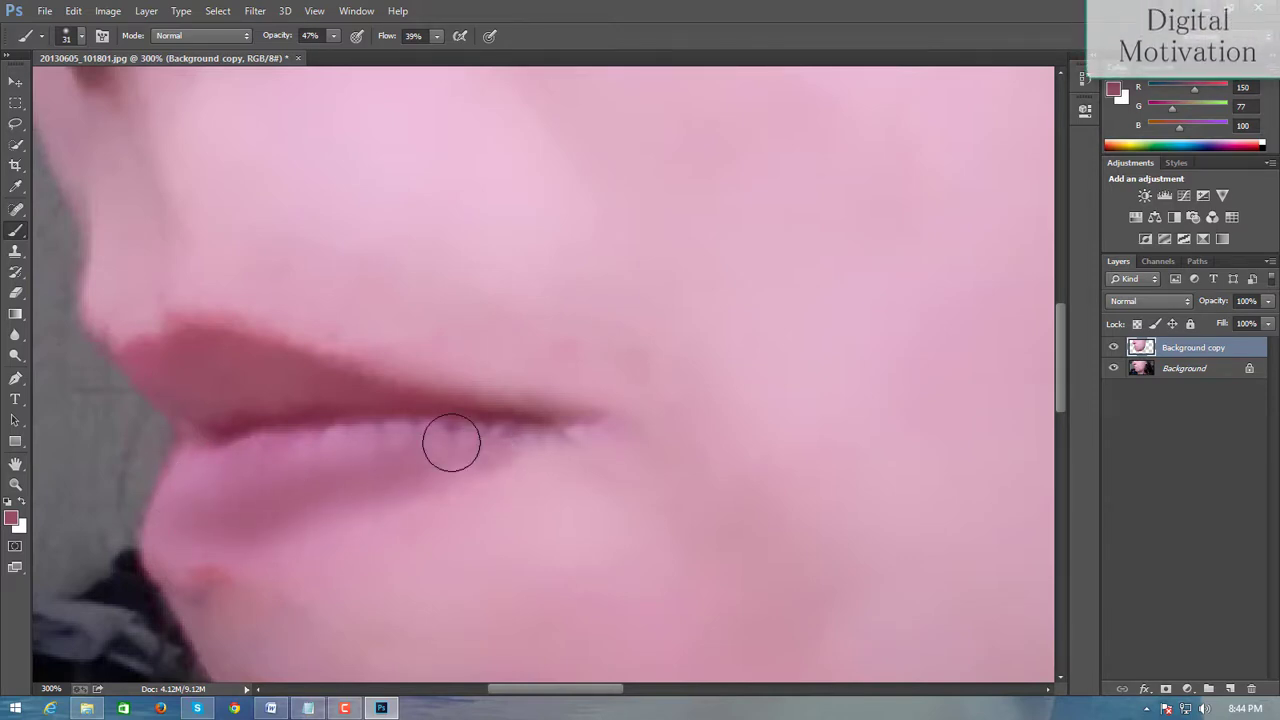
{"action": "scroll", "coordinate": [451, 441], "scroll_direction": "down", "scroll_amount": 4}
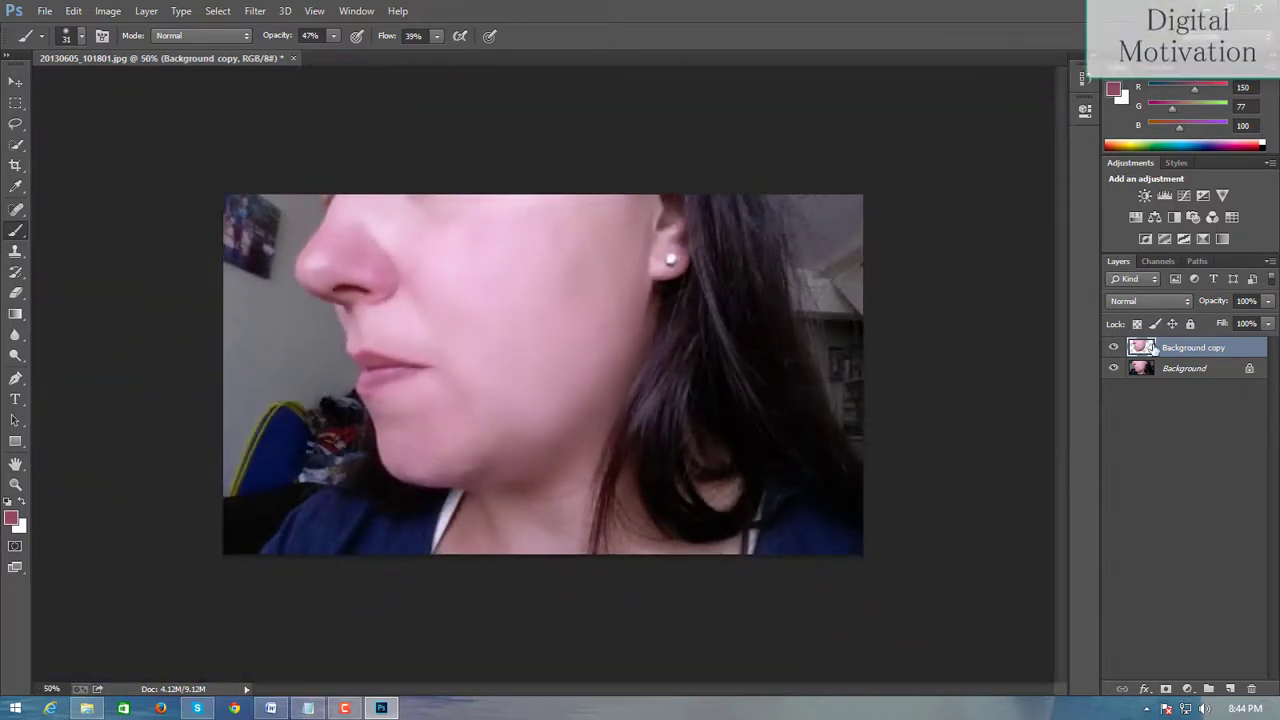
Apply a 2% Gaussian Add Noise filter to the Background copy face layer.
{"action": "scroll", "coordinate": [482, 366], "scroll_direction": "up", "scroll_amount": 1}
{"action": "scroll", "coordinate": [482, 366], "scroll_direction": "up", "scroll_amount": 1}
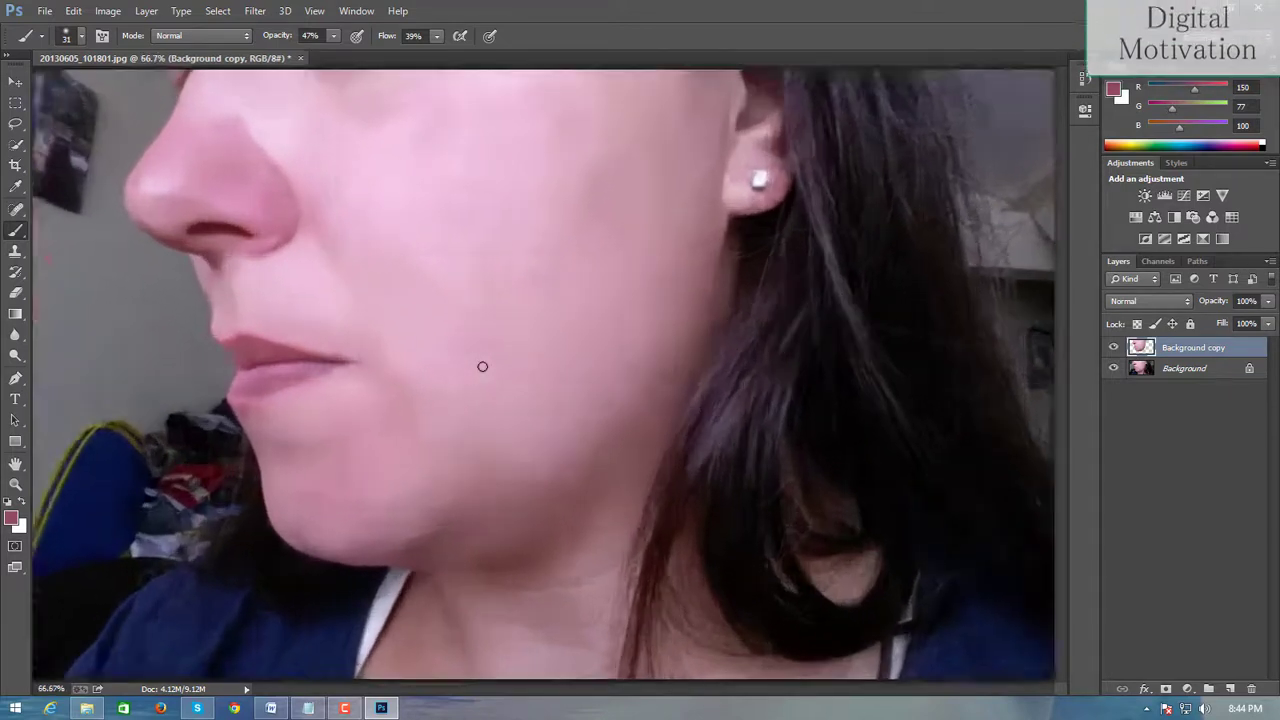
{"action": "scroll", "coordinate": [482, 366], "scroll_direction": "up", "scroll_amount": 1}
{"action": "scroll", "coordinate": [482, 366], "scroll_direction": "up", "scroll_amount": 1}
{"action": "scroll", "coordinate": [482, 366], "scroll_direction": "down", "scroll_amount": 1}
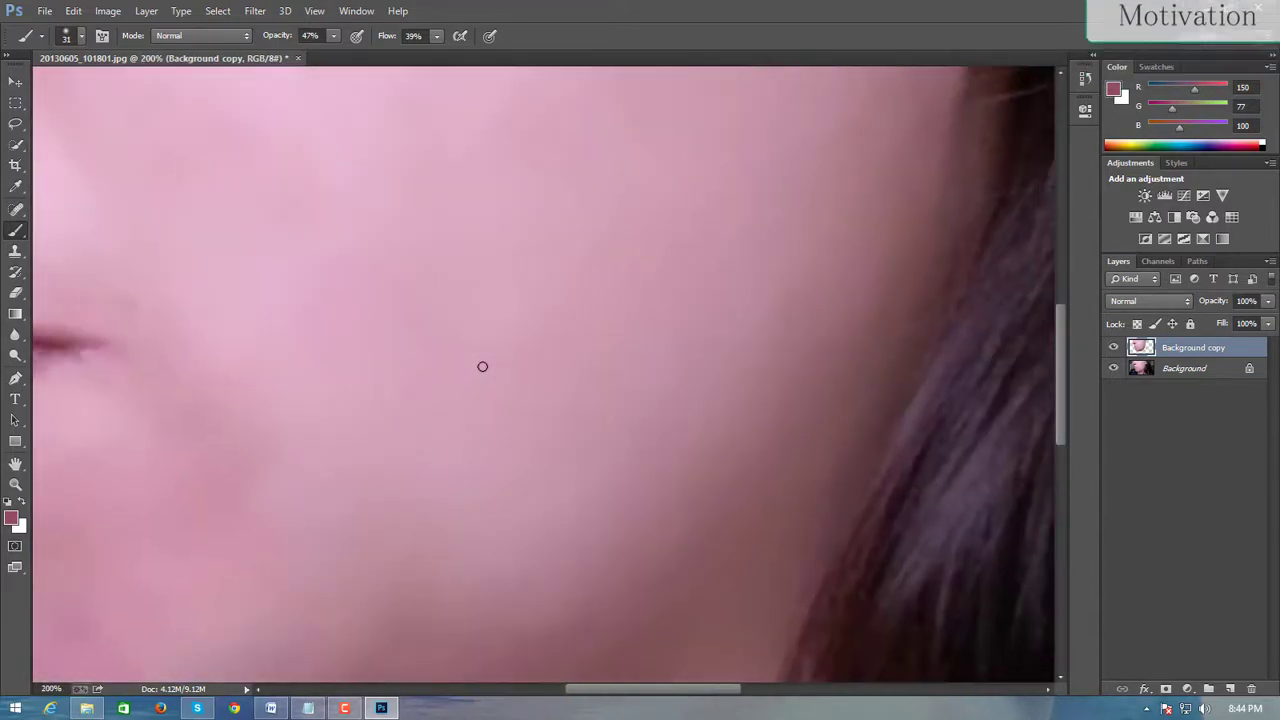
{"action": "scroll", "coordinate": [482, 366], "scroll_direction": "down", "scroll_amount": 1}
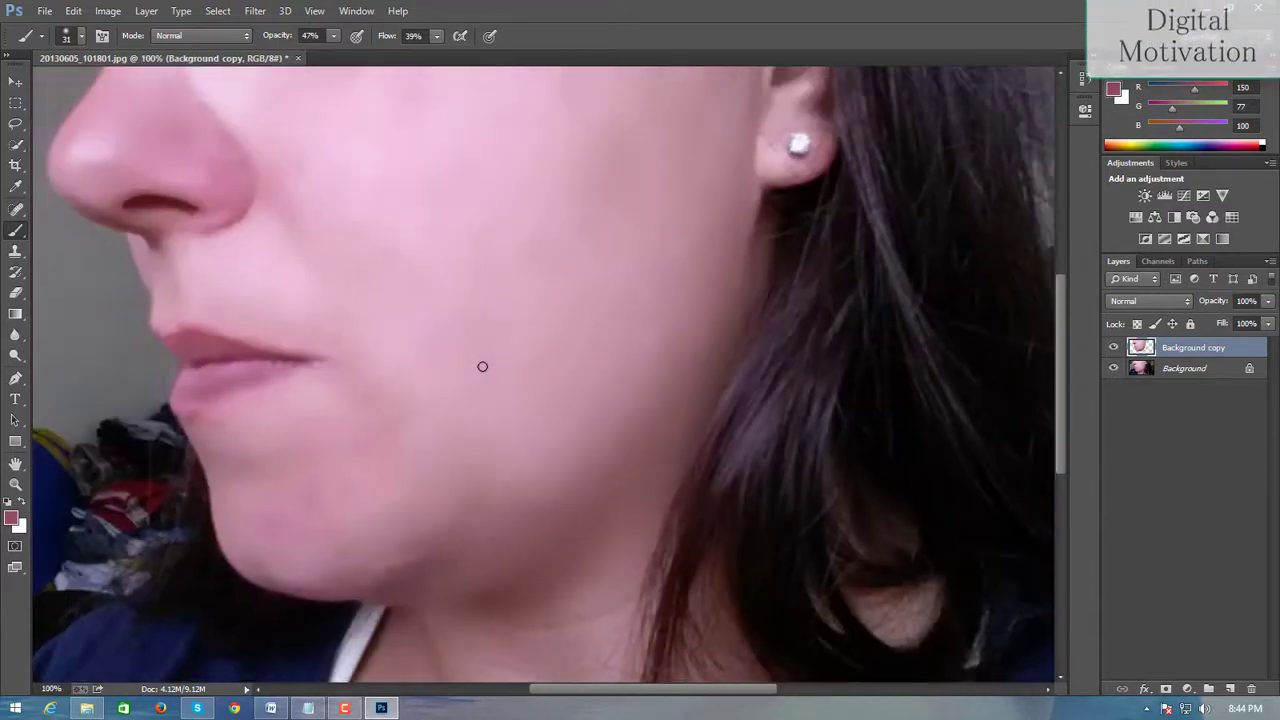
{"action": "left_click", "coordinate": [255, 12]}
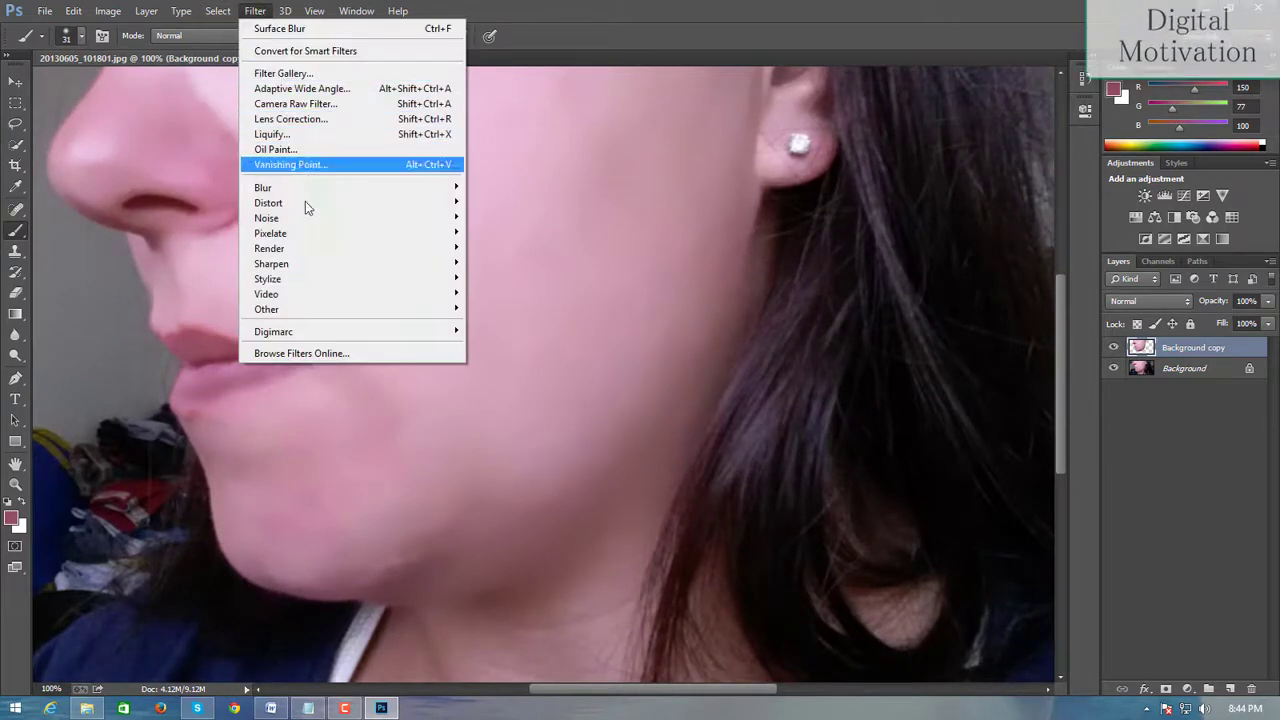
{"action": "mouse_move", "coordinate": [266, 218]}
{"action": "left_click", "coordinate": [510, 216]}
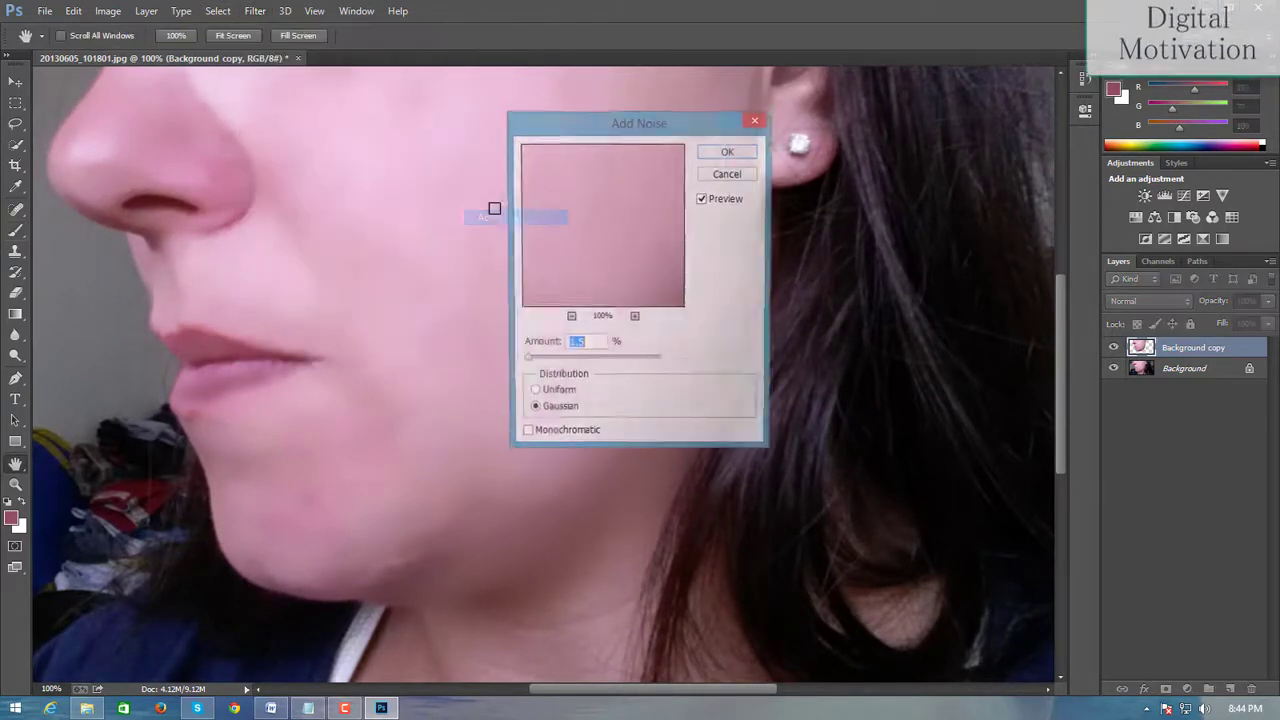
{"action": "left_click_drag", "start_coordinate": [527, 361], "coordinate": [528, 366]}
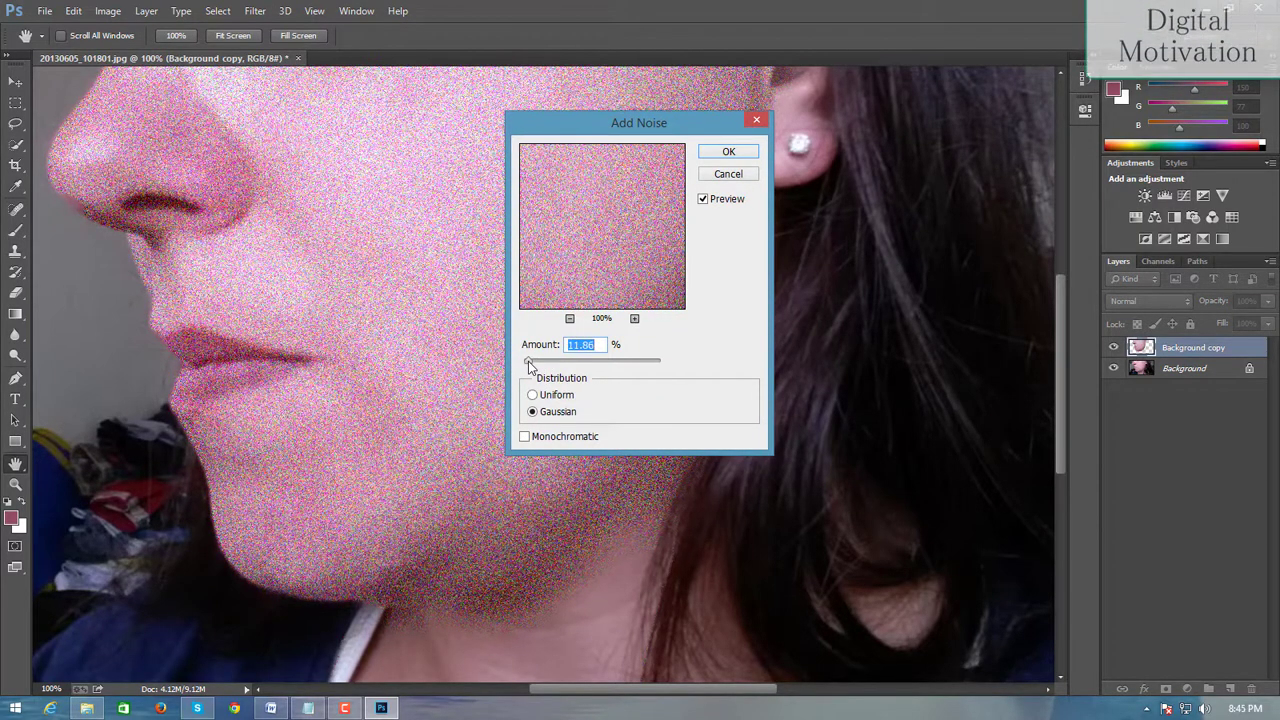
{"action": "left_click_drag", "start_coordinate": [601, 347], "coordinate": [545, 345]}
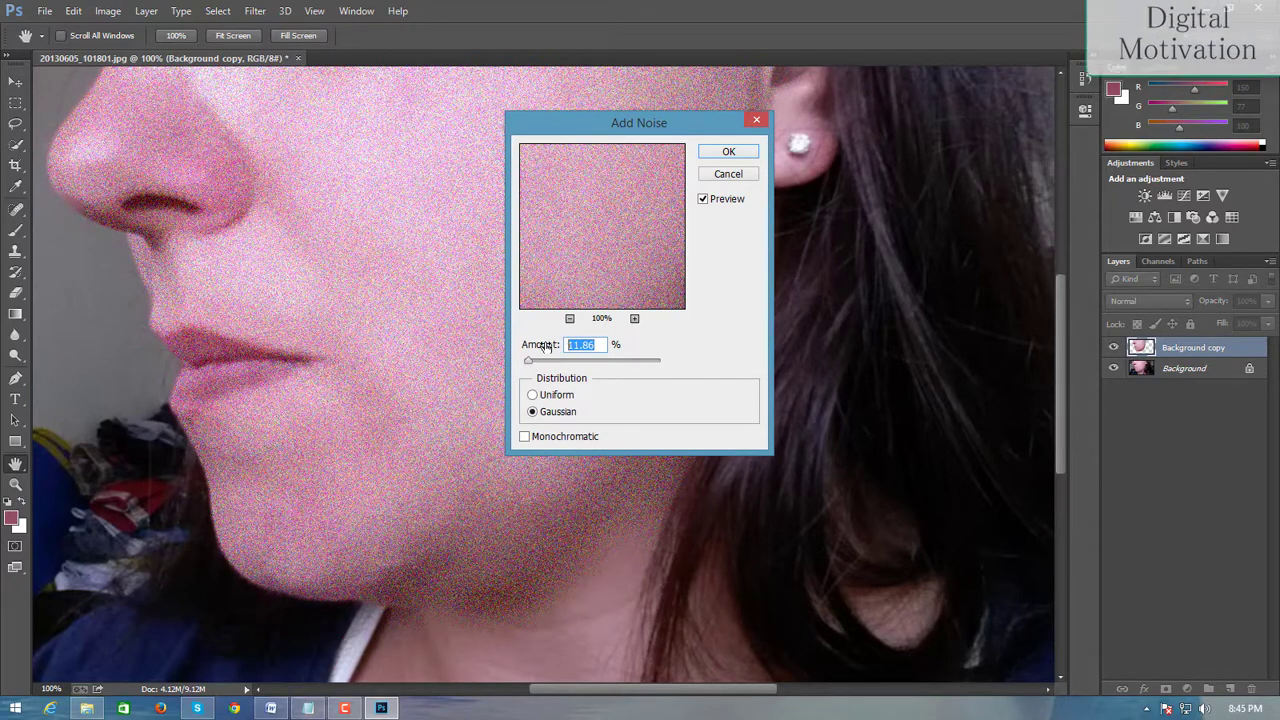
{"action": "type", "text": "2"}
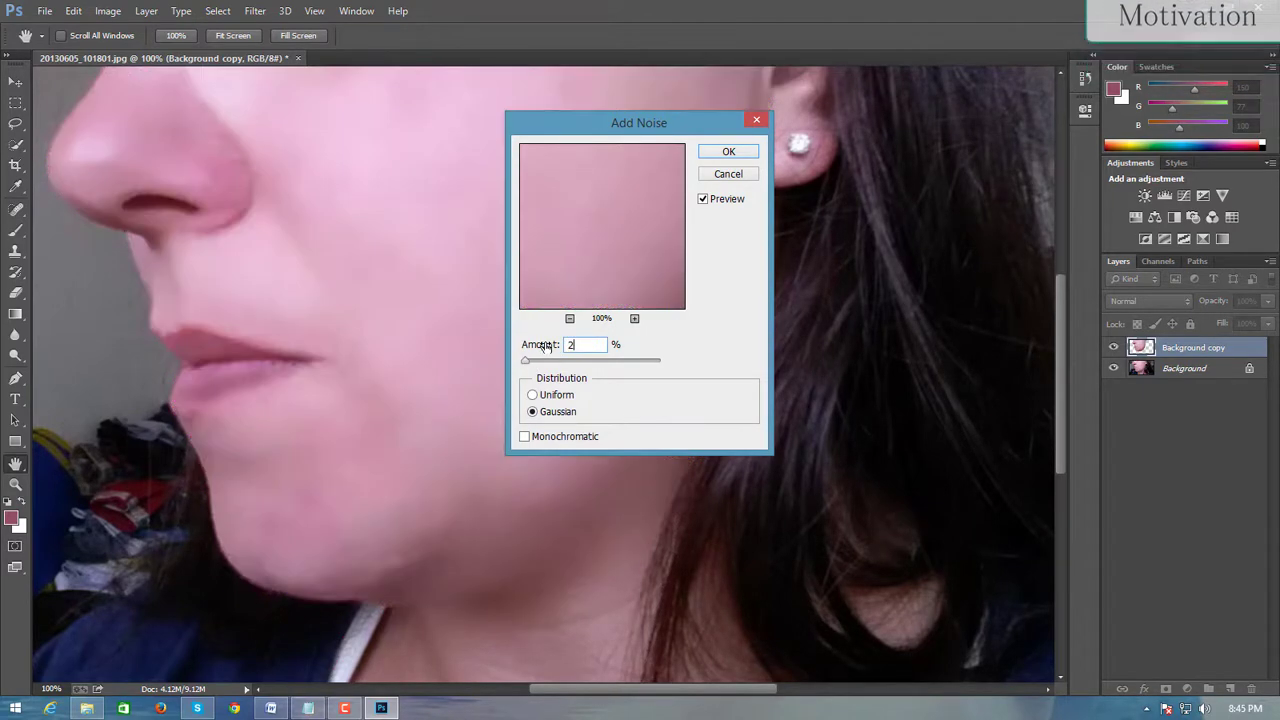
{"action": "left_click", "coordinate": [729, 151]}
{"action": "key", "text": "b"}
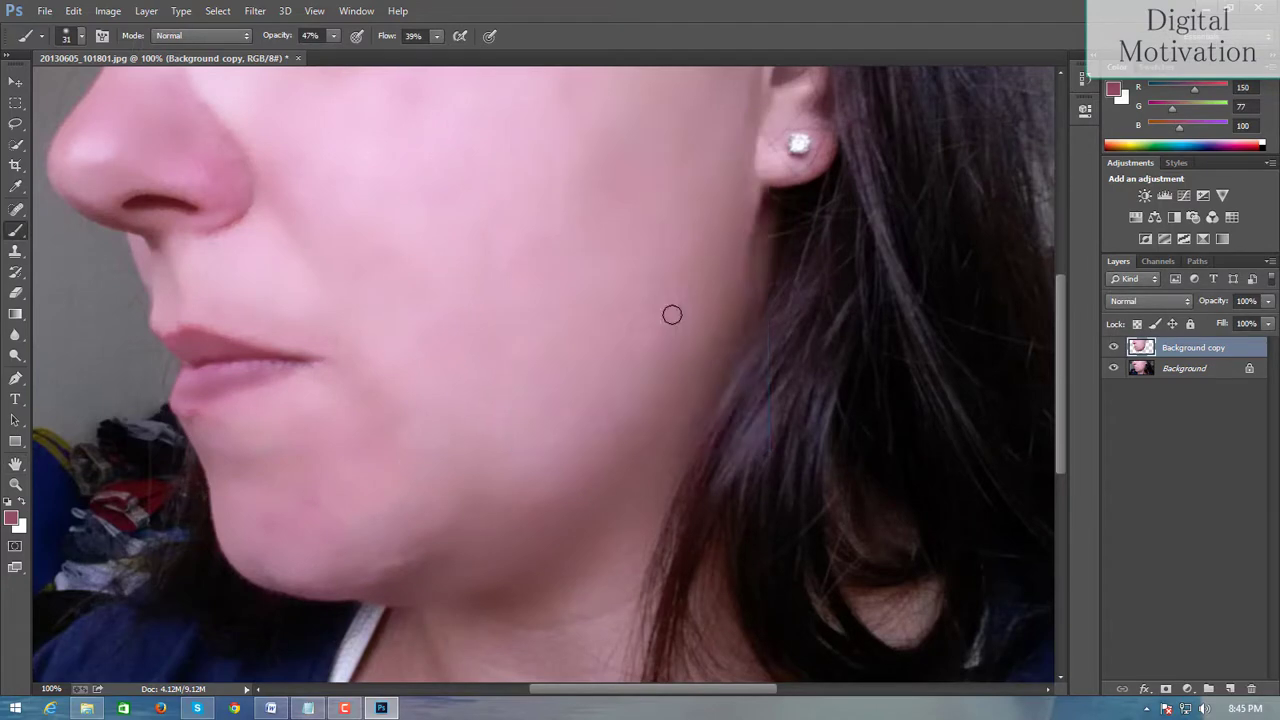
{"action": "key", "text": "ctrl+plus"}
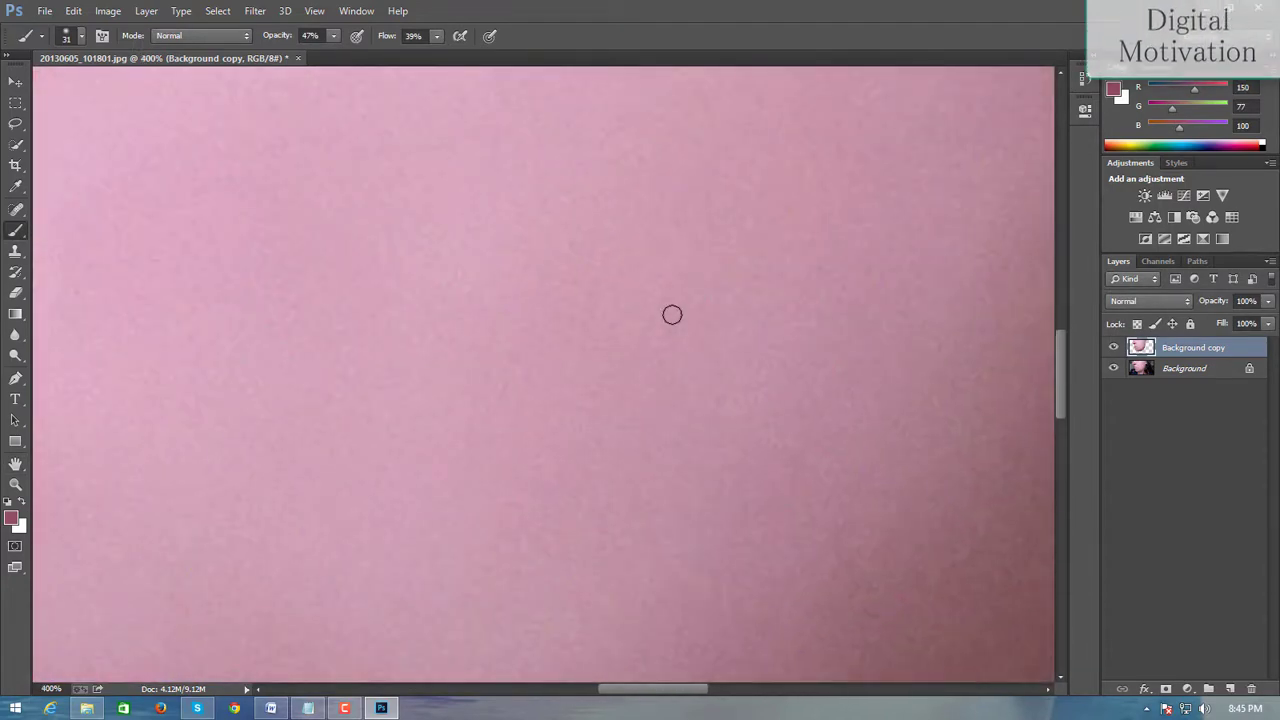
{"action": "key", "text": "ctrl+minus"}
{"action": "key", "text": "ctrl+minus"}
{"action": "key", "text": "ctrl+minus"}
{"action": "key", "text": "ctrl+minus"}
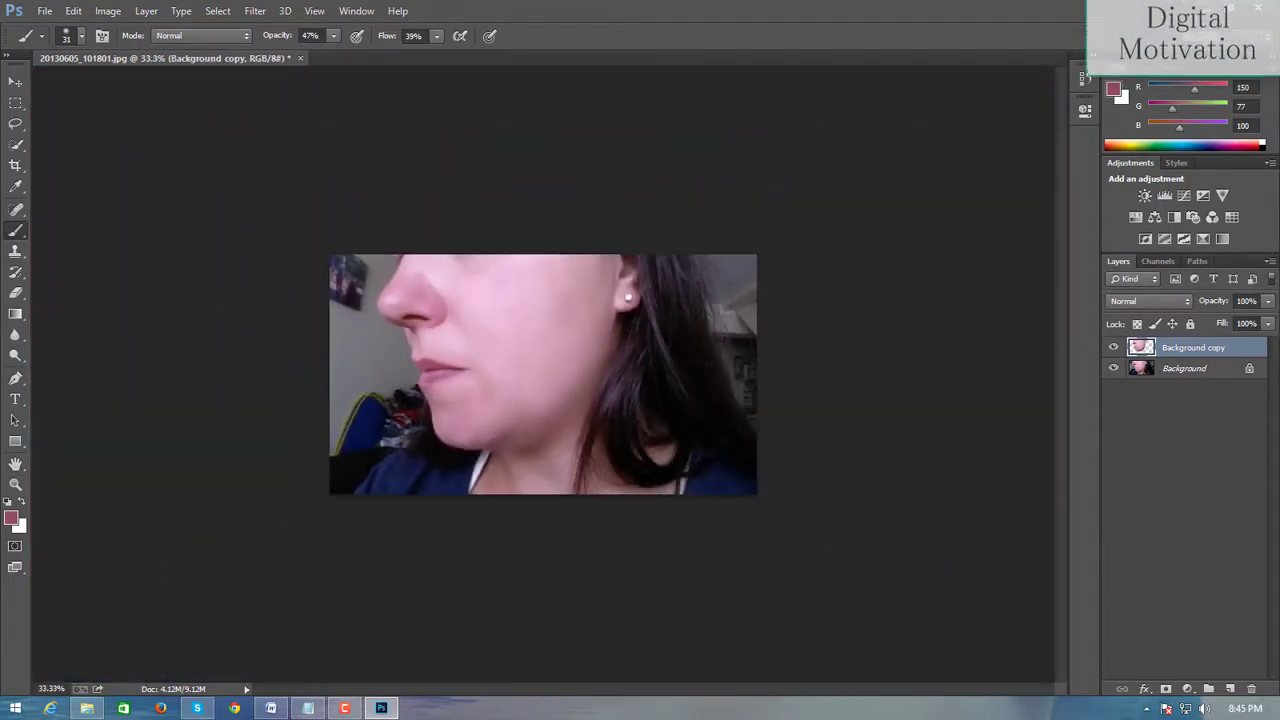
{"action": "left_click", "coordinate": [1116, 349]}
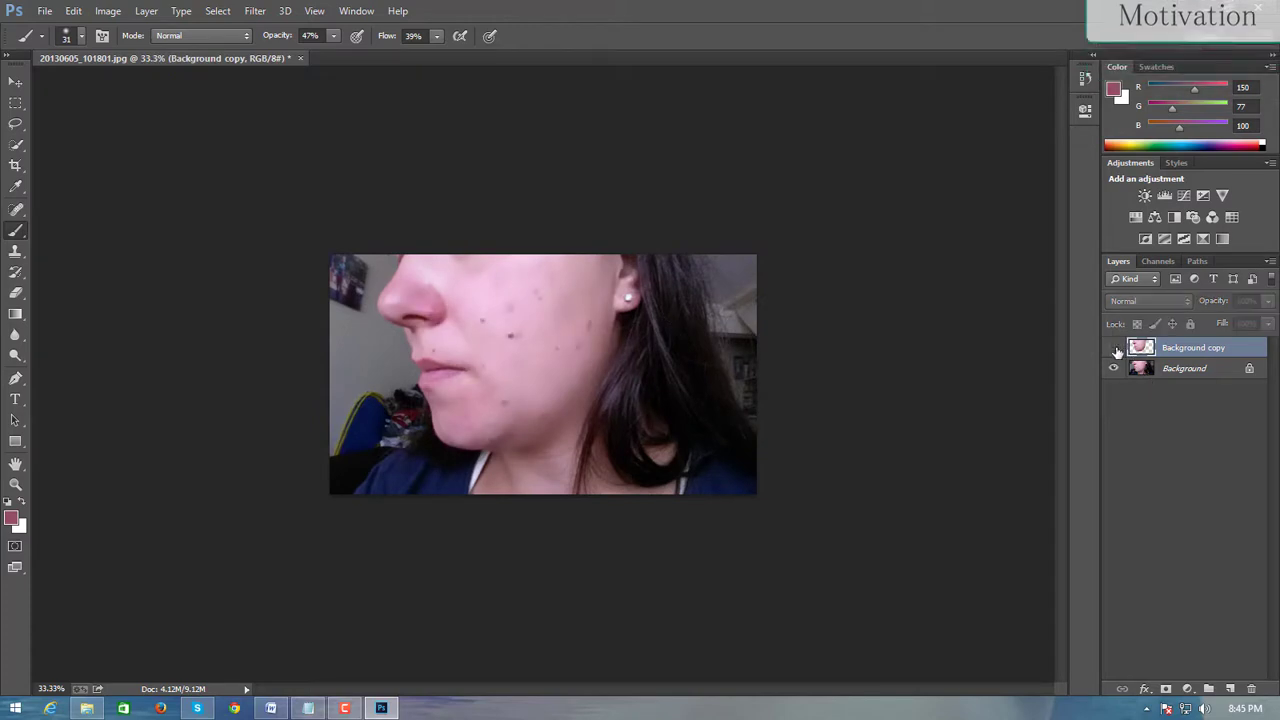
{"action": "left_click", "coordinate": [1116, 349]}
{"action": "left_click", "coordinate": [1116, 349]}
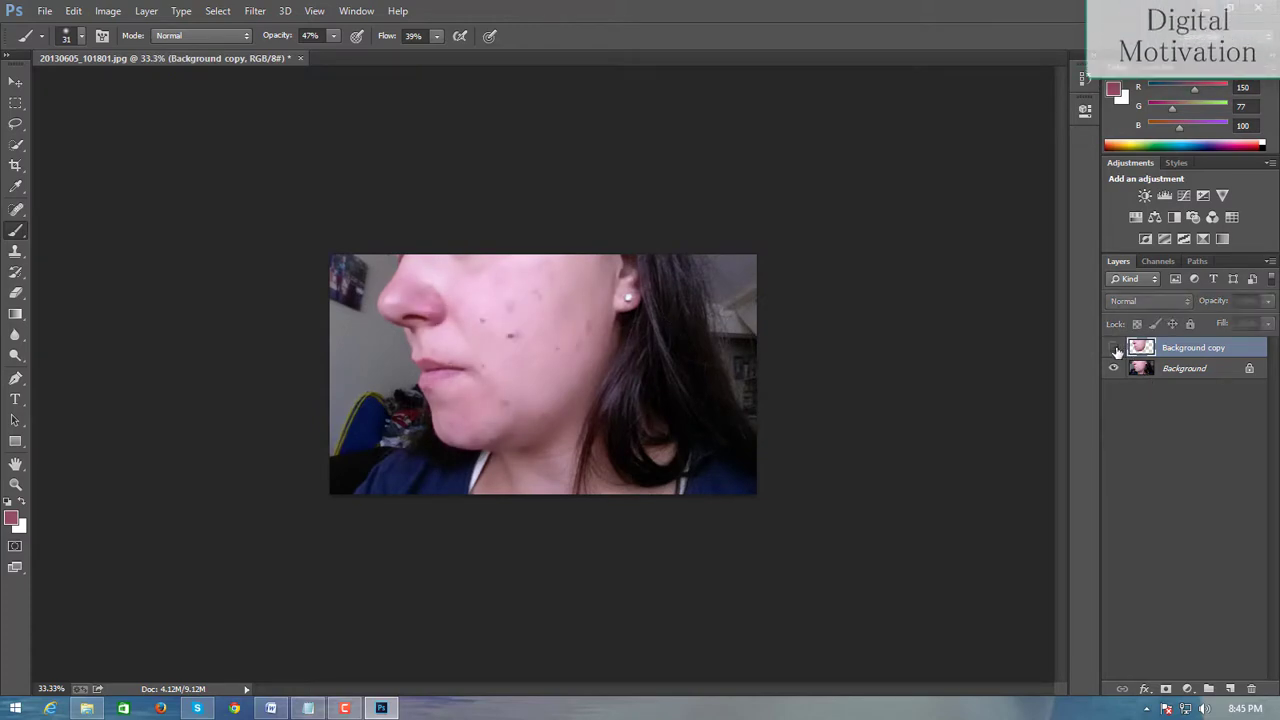
{"action": "left_click", "coordinate": [1116, 349]}
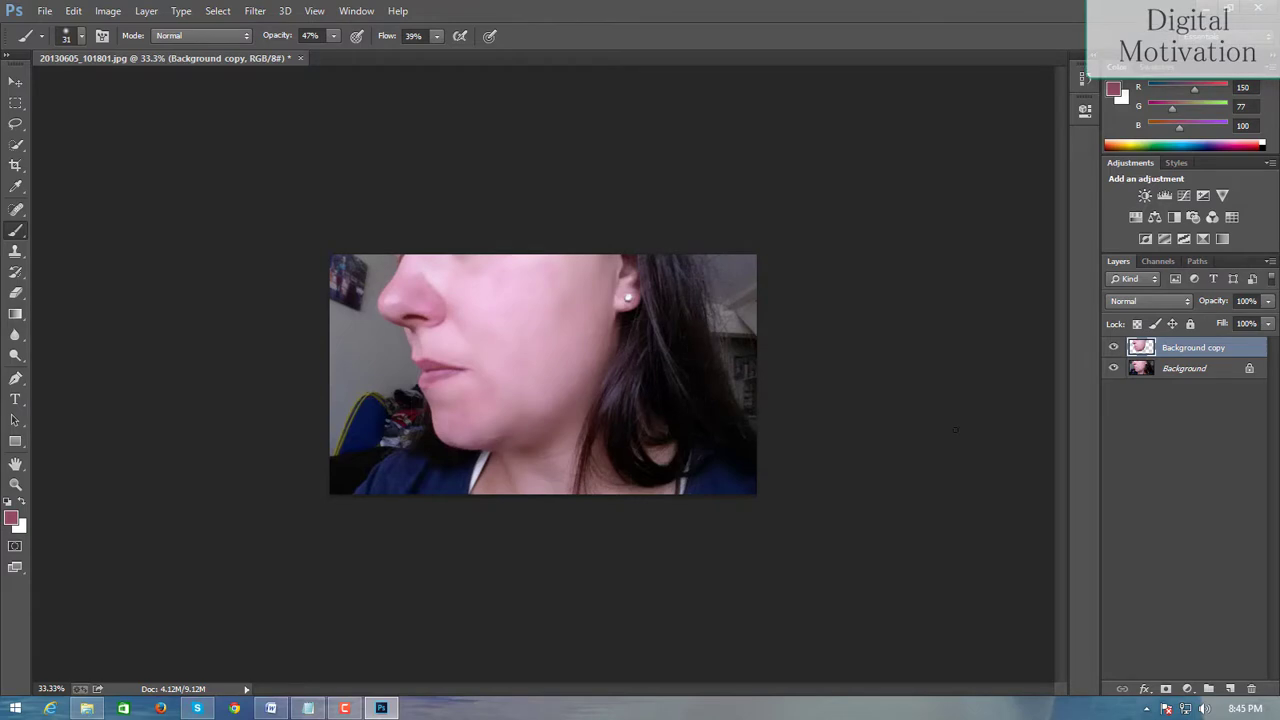
{"action": "key", "text": "ctrl+plus"}
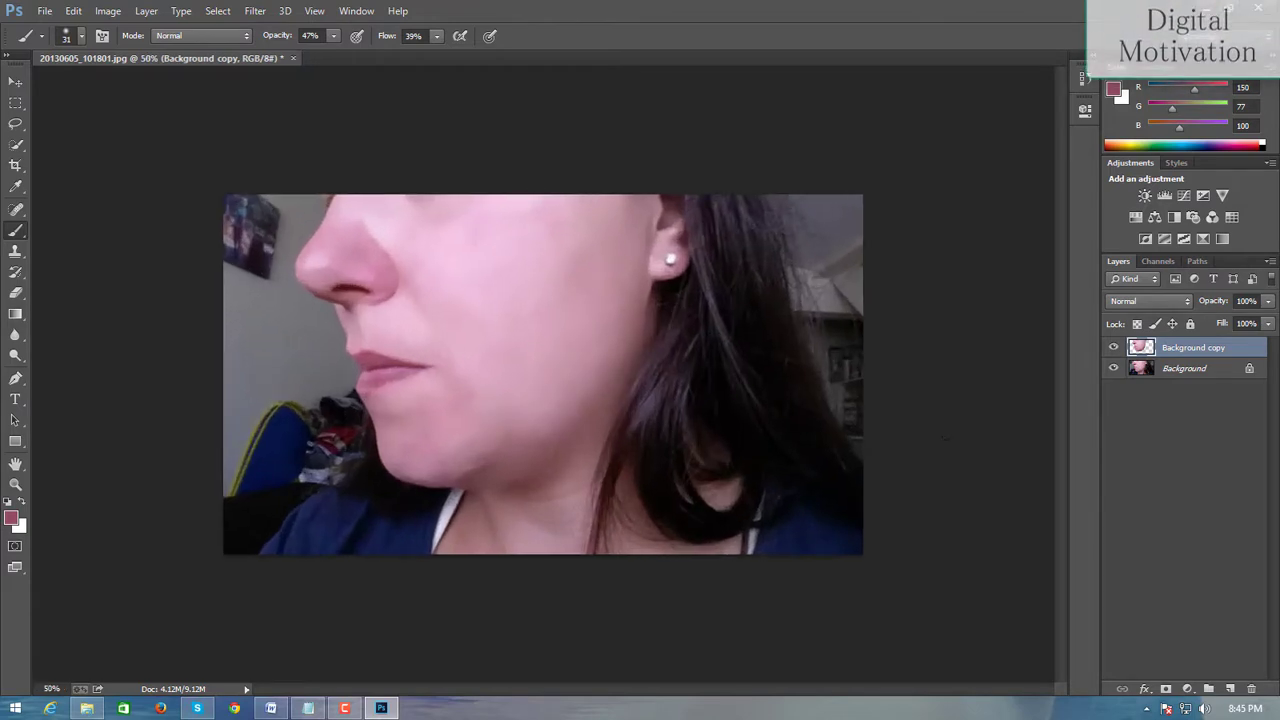